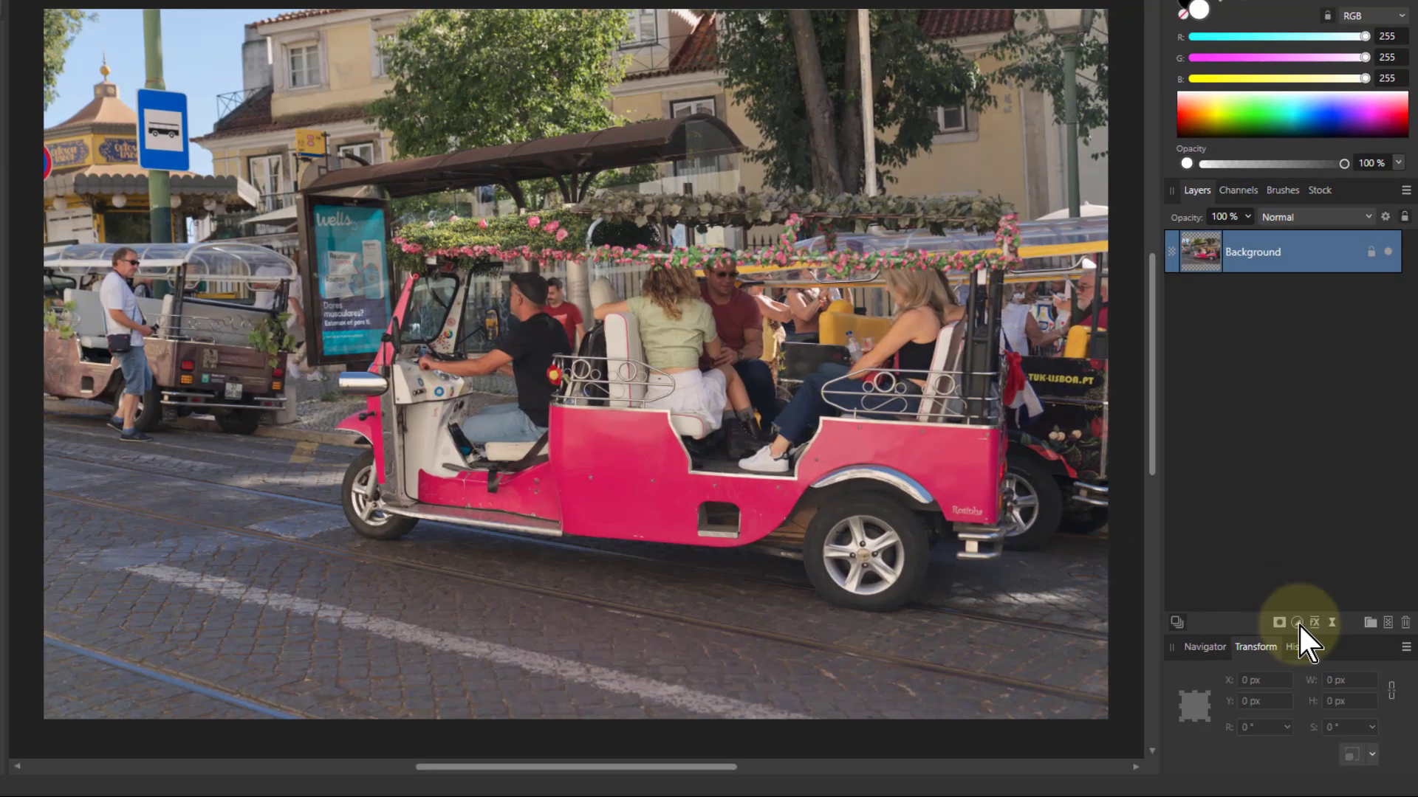
Add a Hue Range Mask to the photo from the Mask Layer menu.
click(1296, 622)
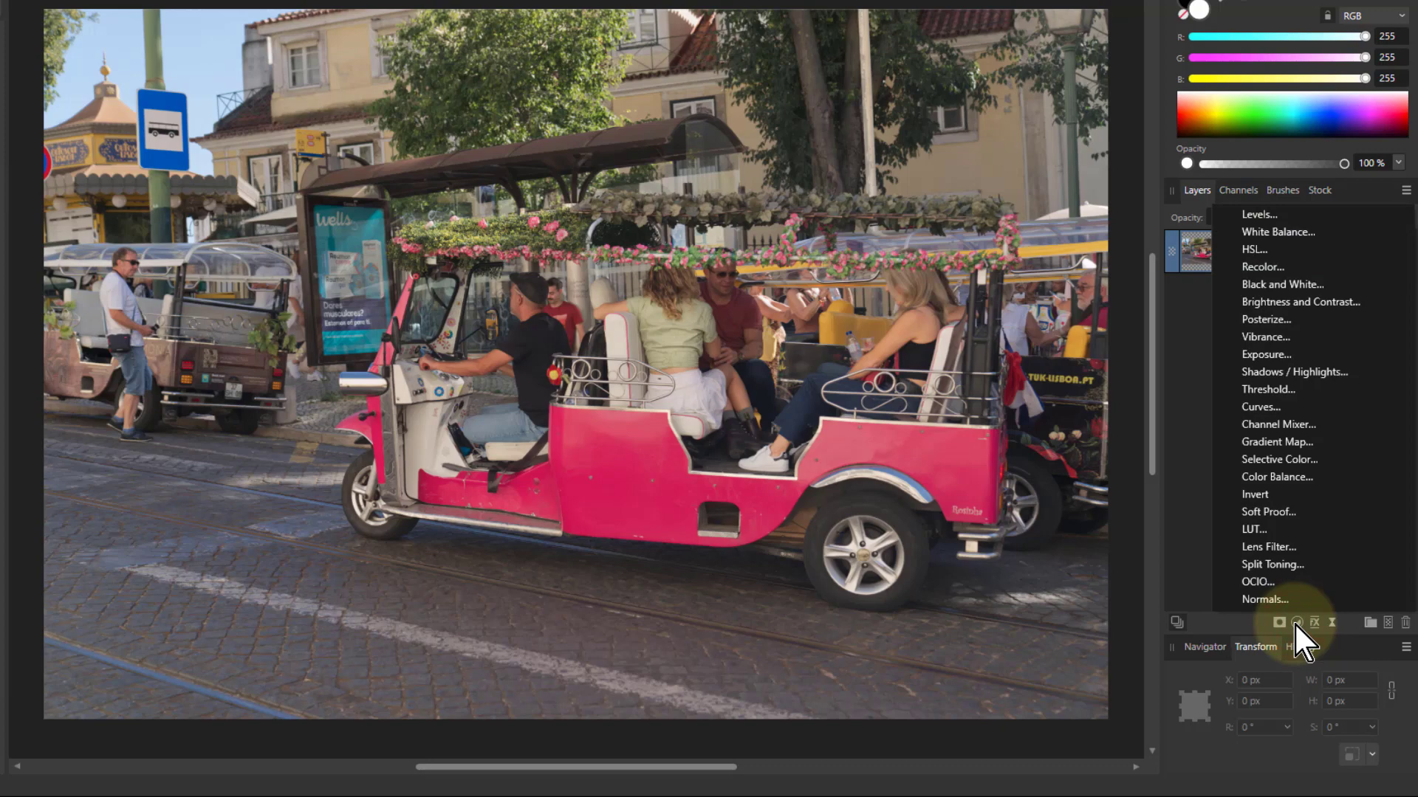
click(1279, 622)
click(1279, 622)
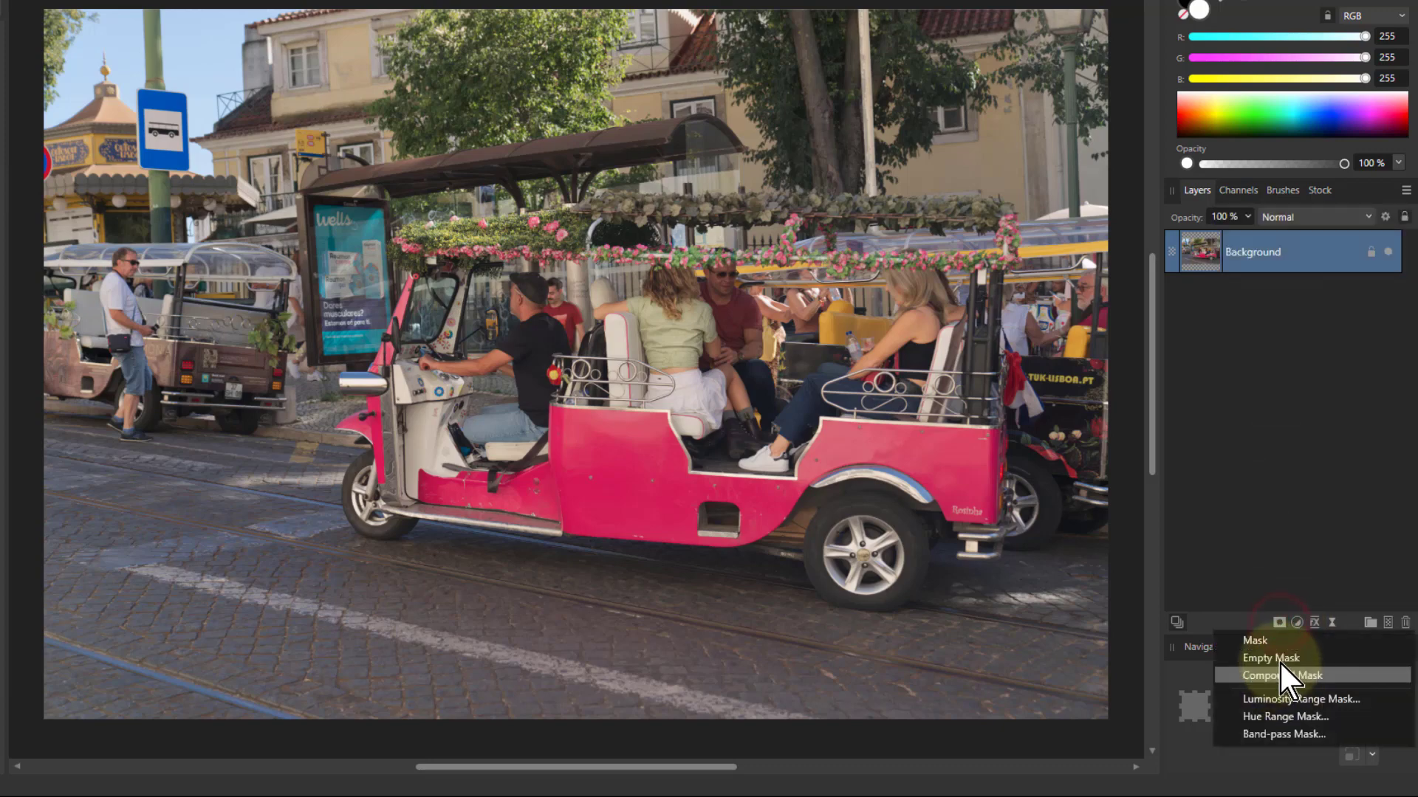
click(1277, 720)
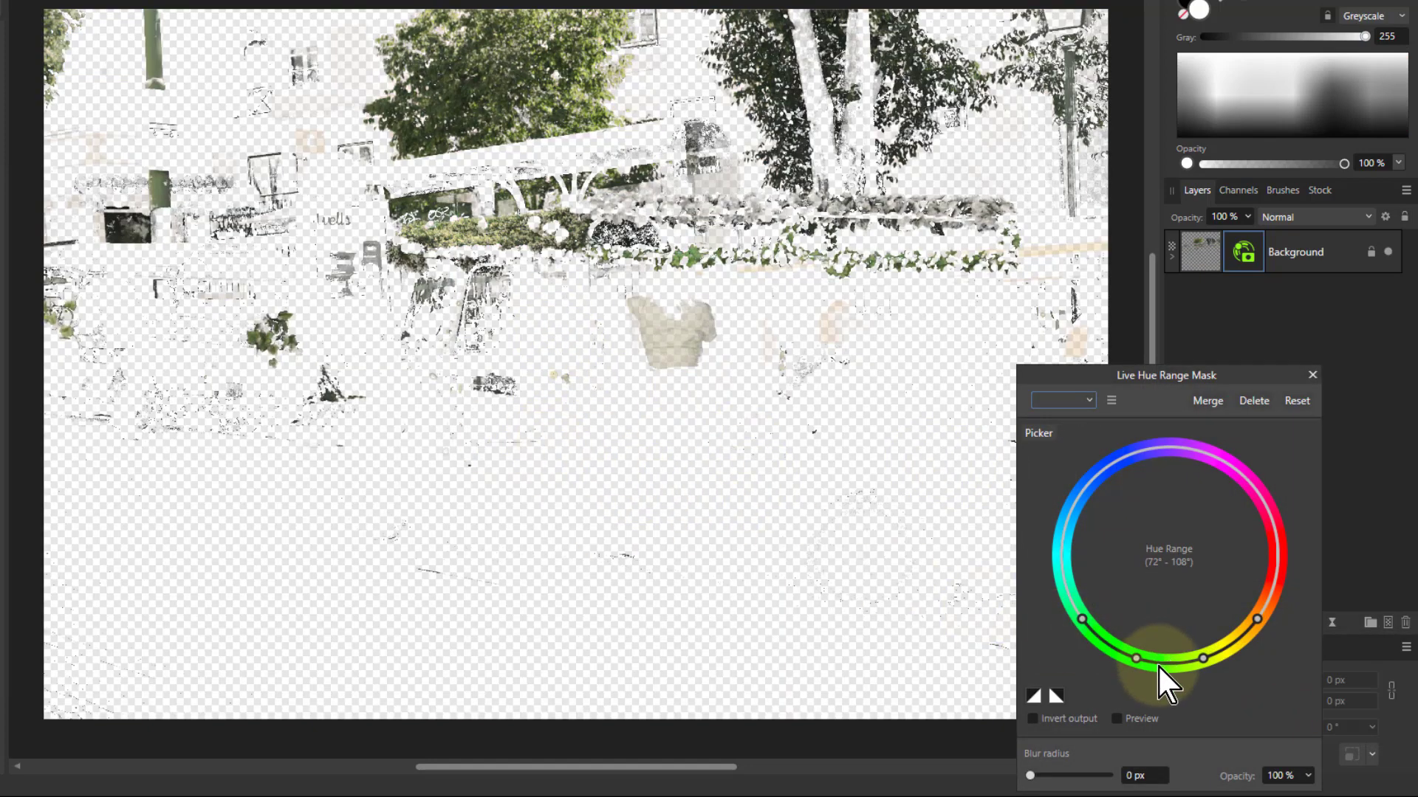
Set the hue wheel range to the pink body, about 323°–352°.
drag(1158, 663, 1279, 516)
drag(1188, 448, 1230, 465)
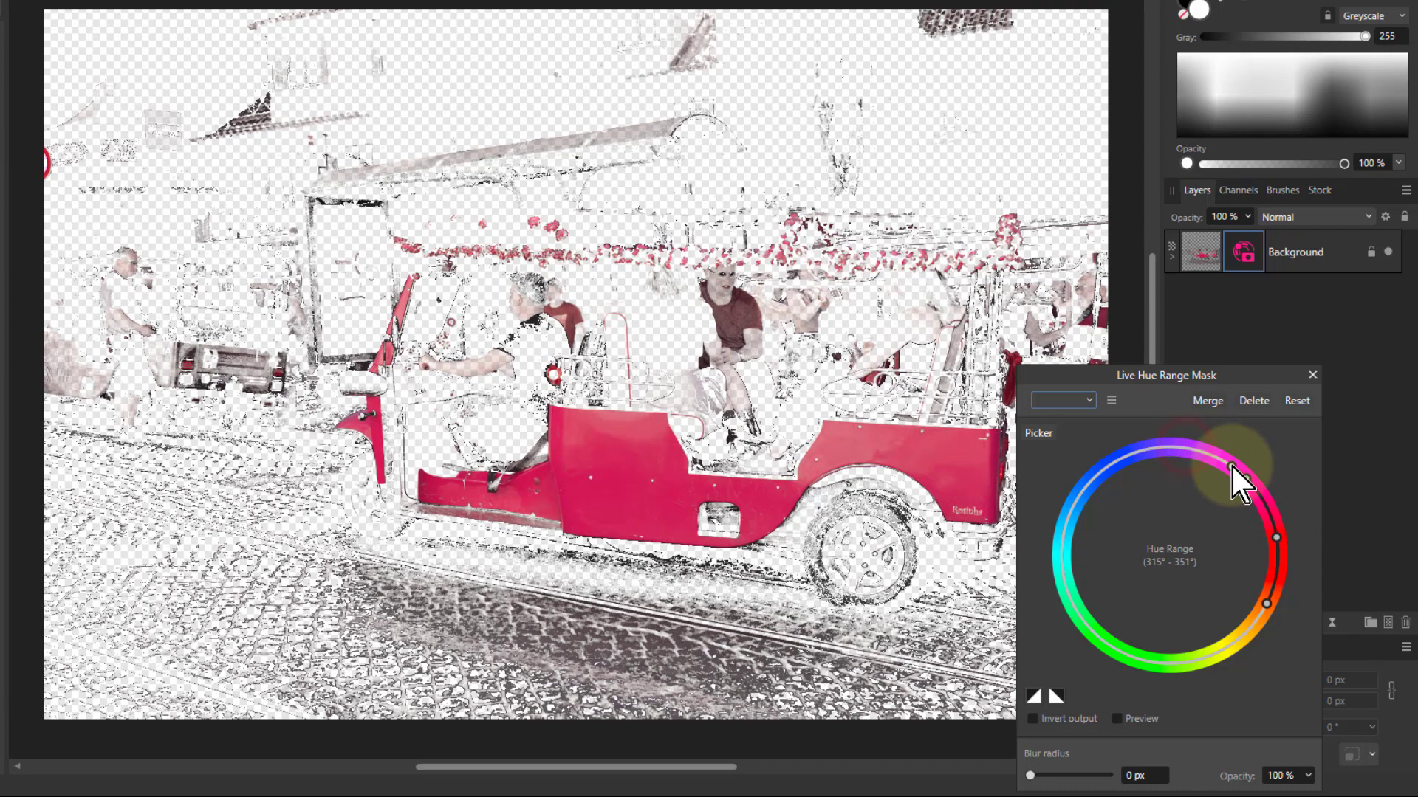
drag(1270, 613, 1264, 570)
drag(1263, 502, 1282, 539)
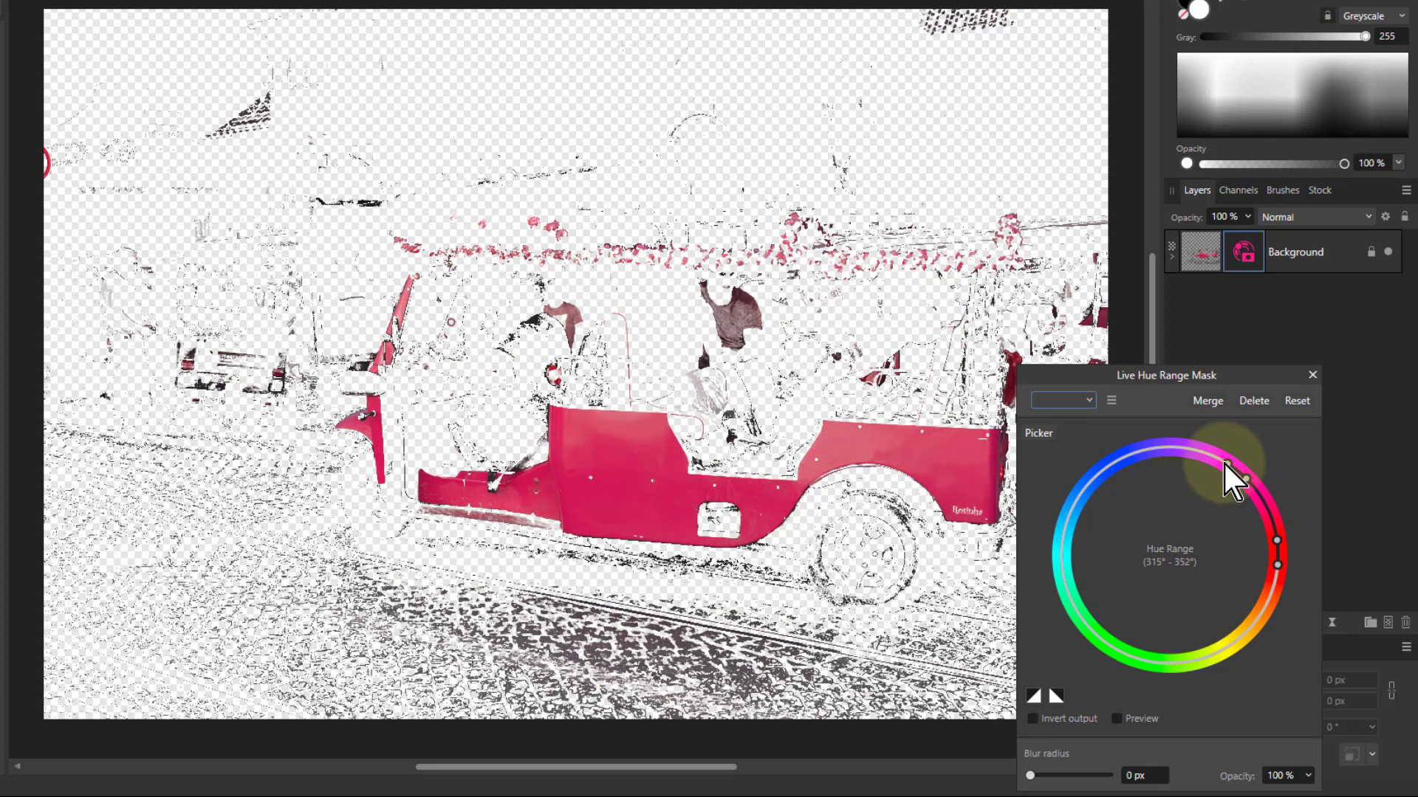
drag(1238, 471, 1241, 474)
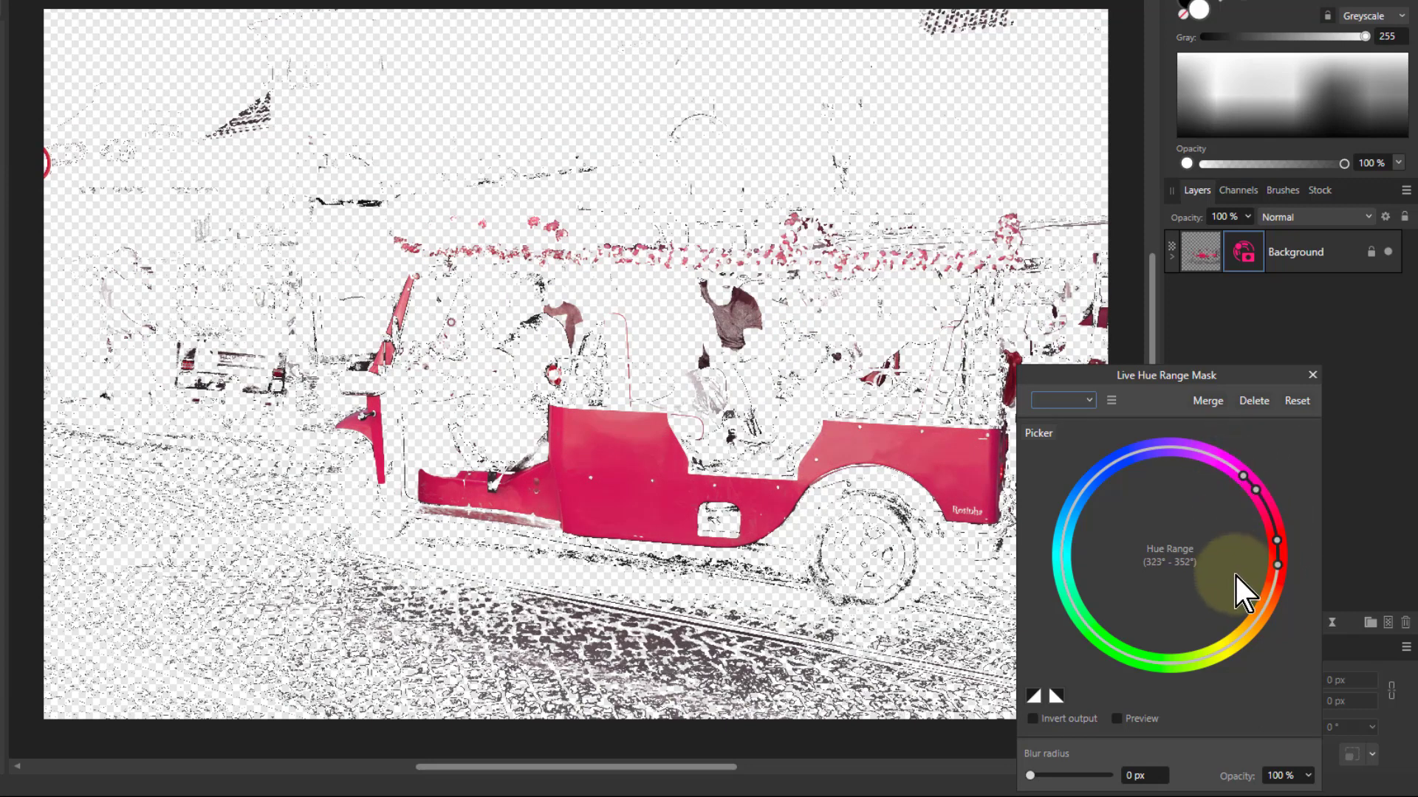
drag(1278, 567, 1278, 561)
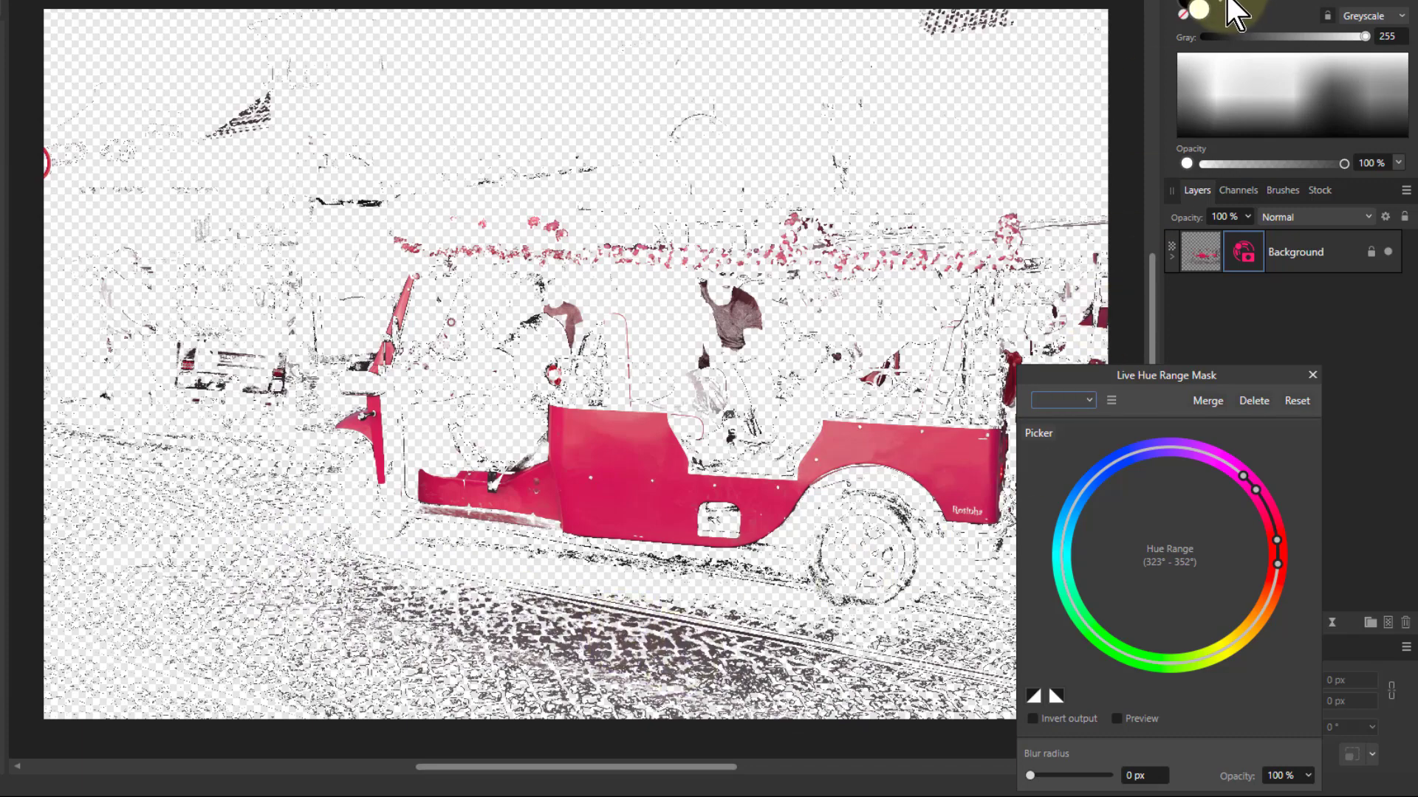
Sample the road colour with the picker and close the Live Hue Range Mask dialog.
drag(1226, 3, 810, 585)
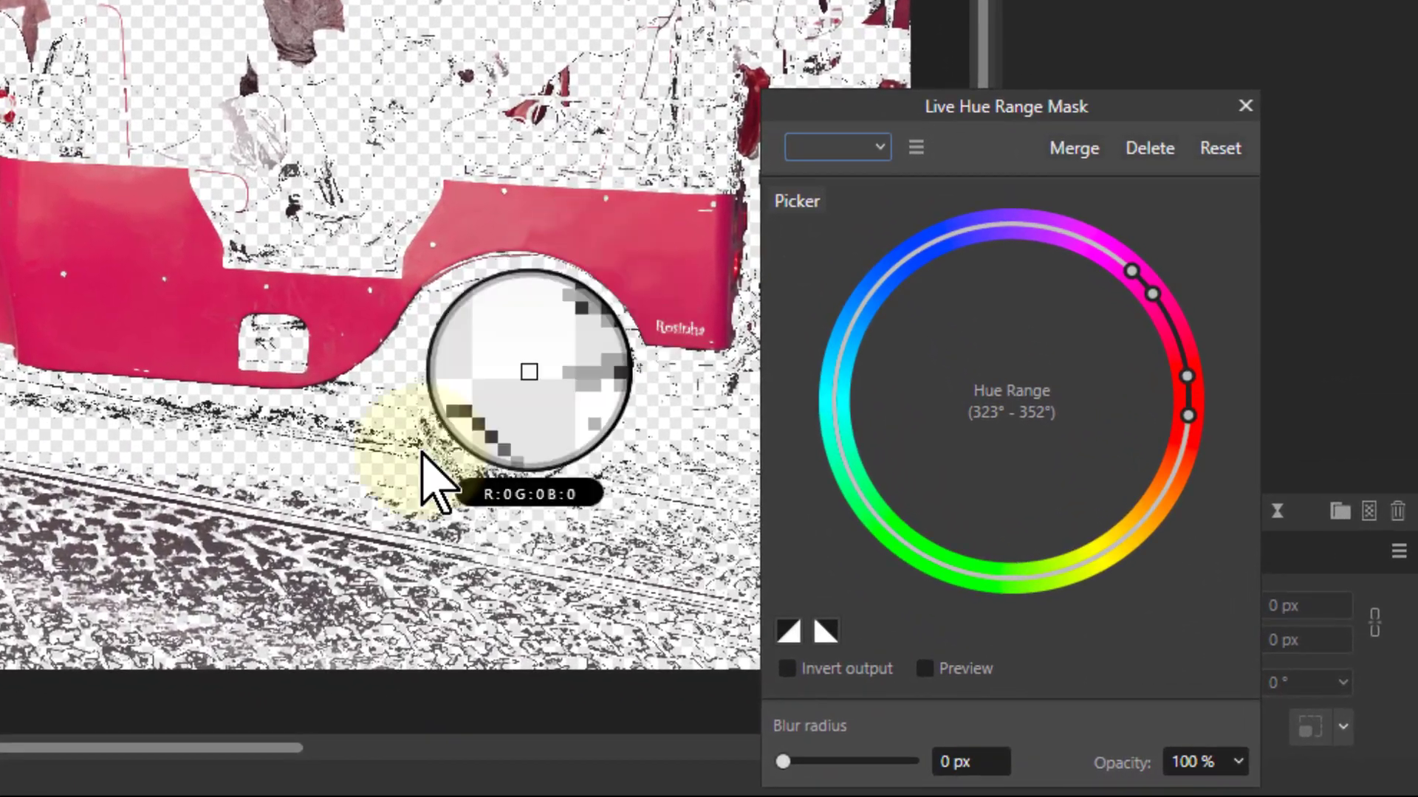
drag(427, 456, 199, 491)
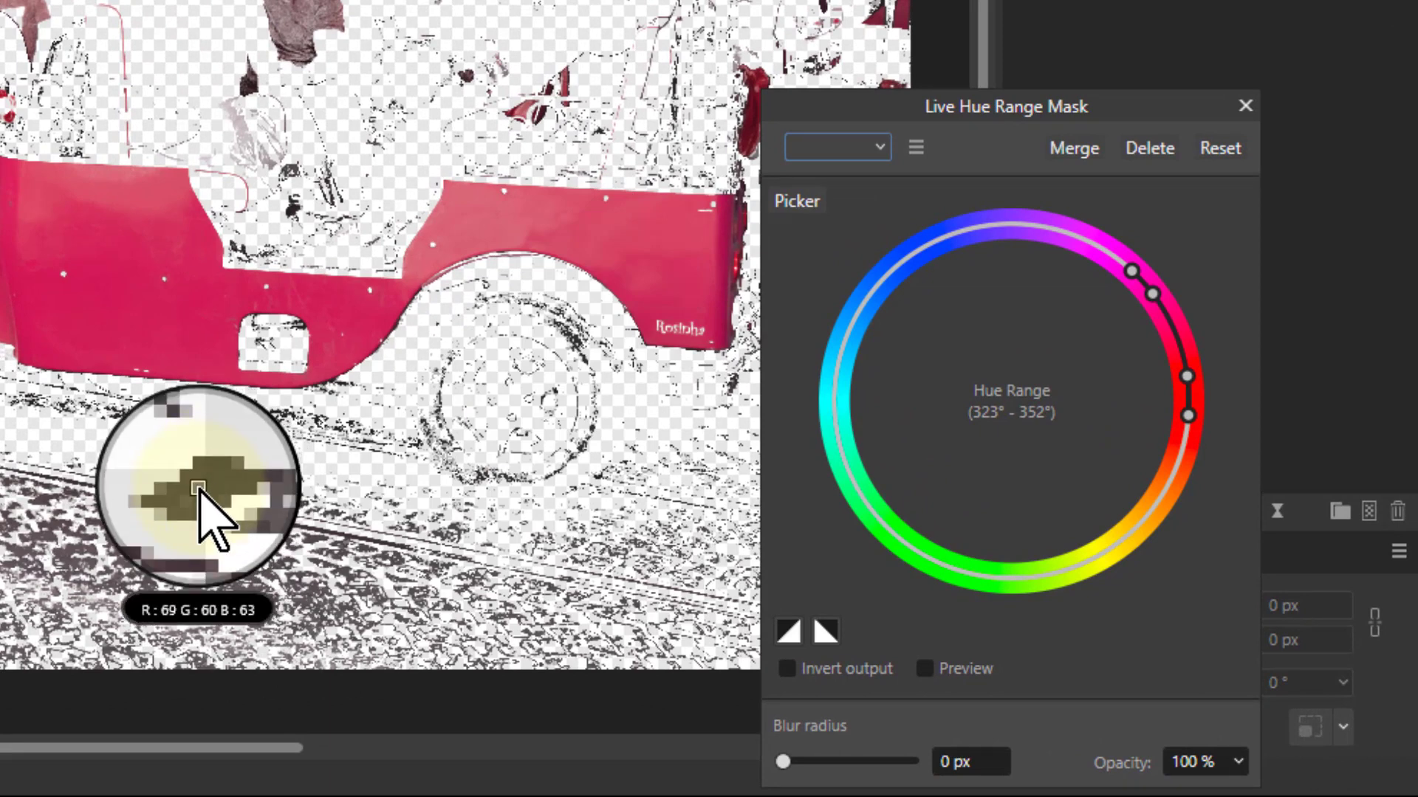
drag(199, 491, 206, 505)
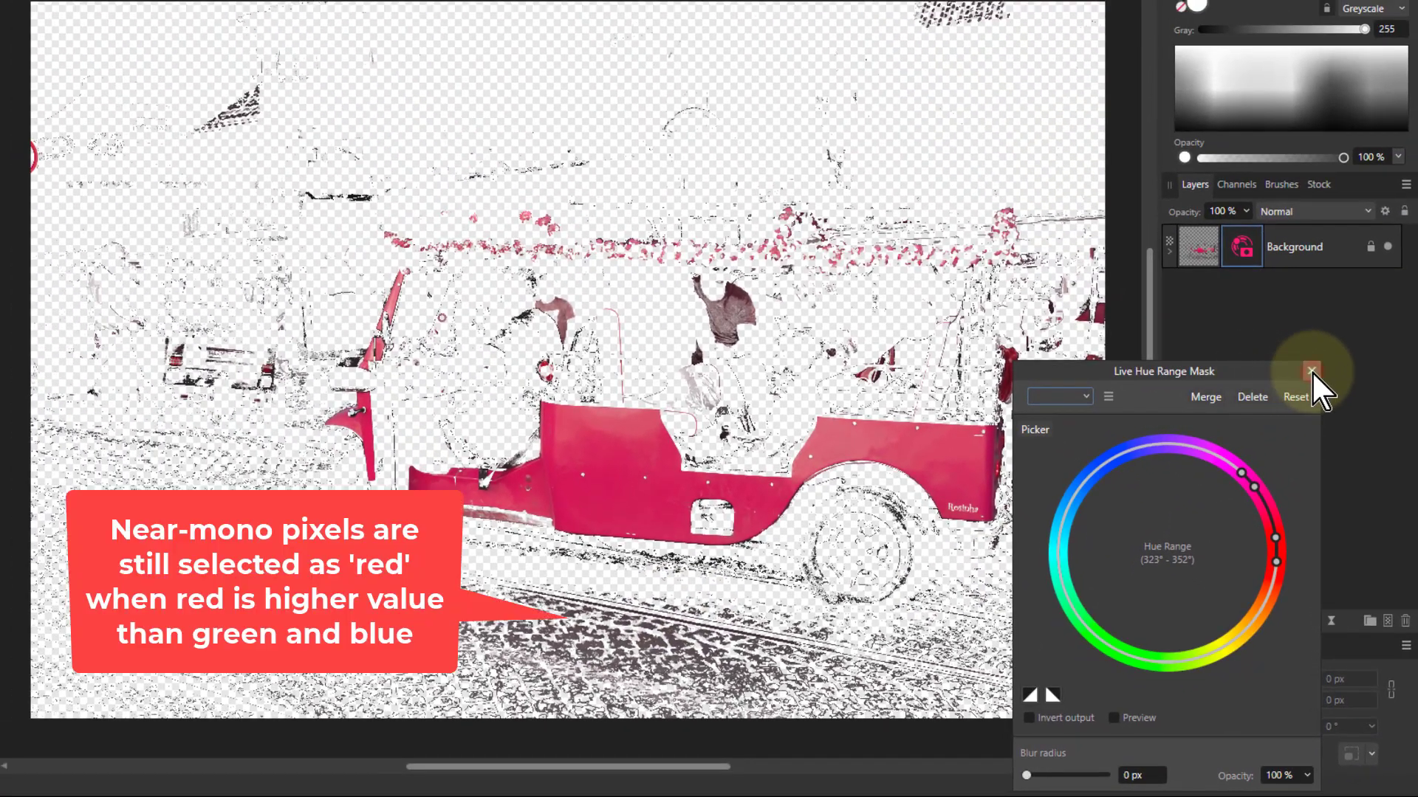
click(1311, 370)
click(1169, 249)
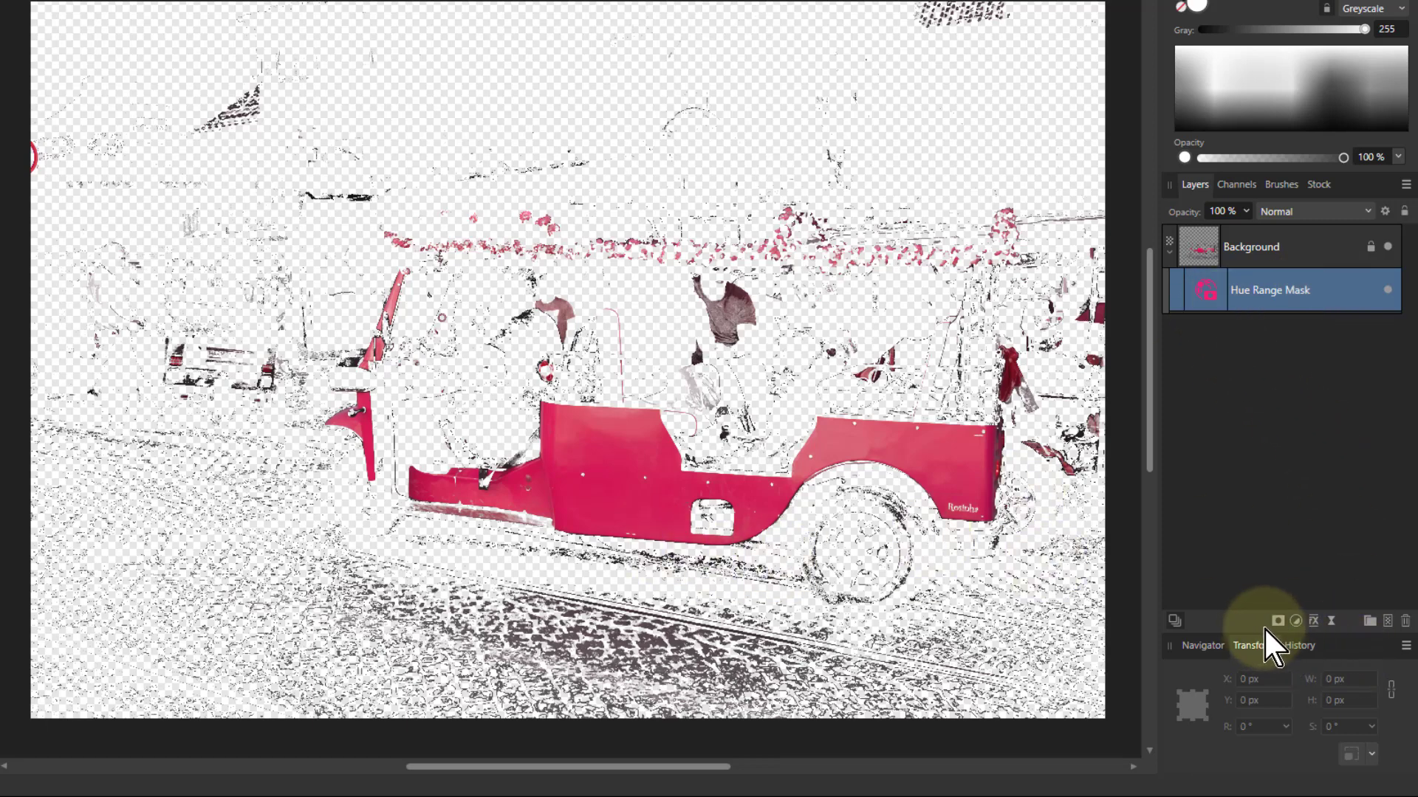
Add an empty mask to Background and paint black over the road along the bottom and lower left.
drag(1218, 289, 1260, 622)
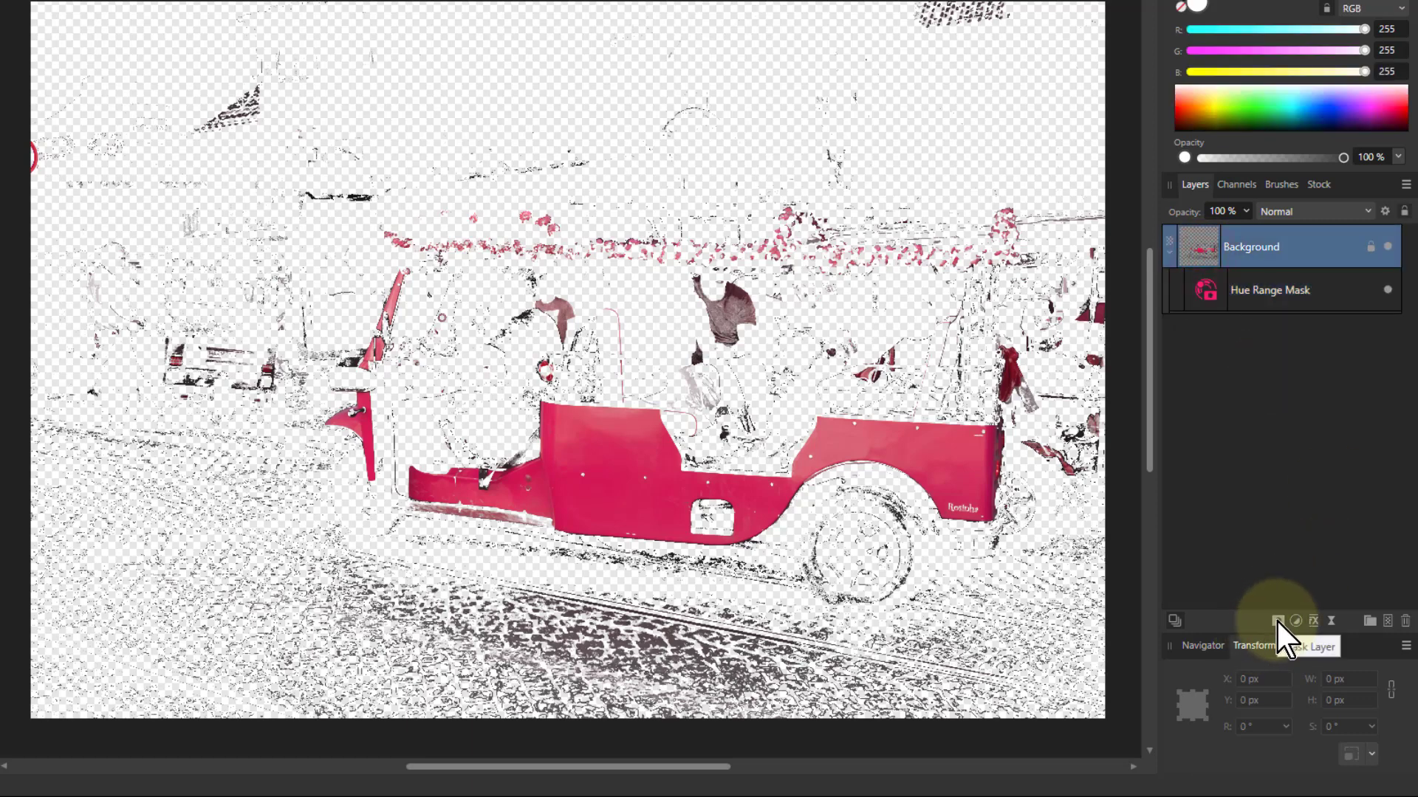
mouse_move(1276, 619)
mouse_down()
mouse_move(1240, 653)
mouse_move(1256, 640)
mouse_up()
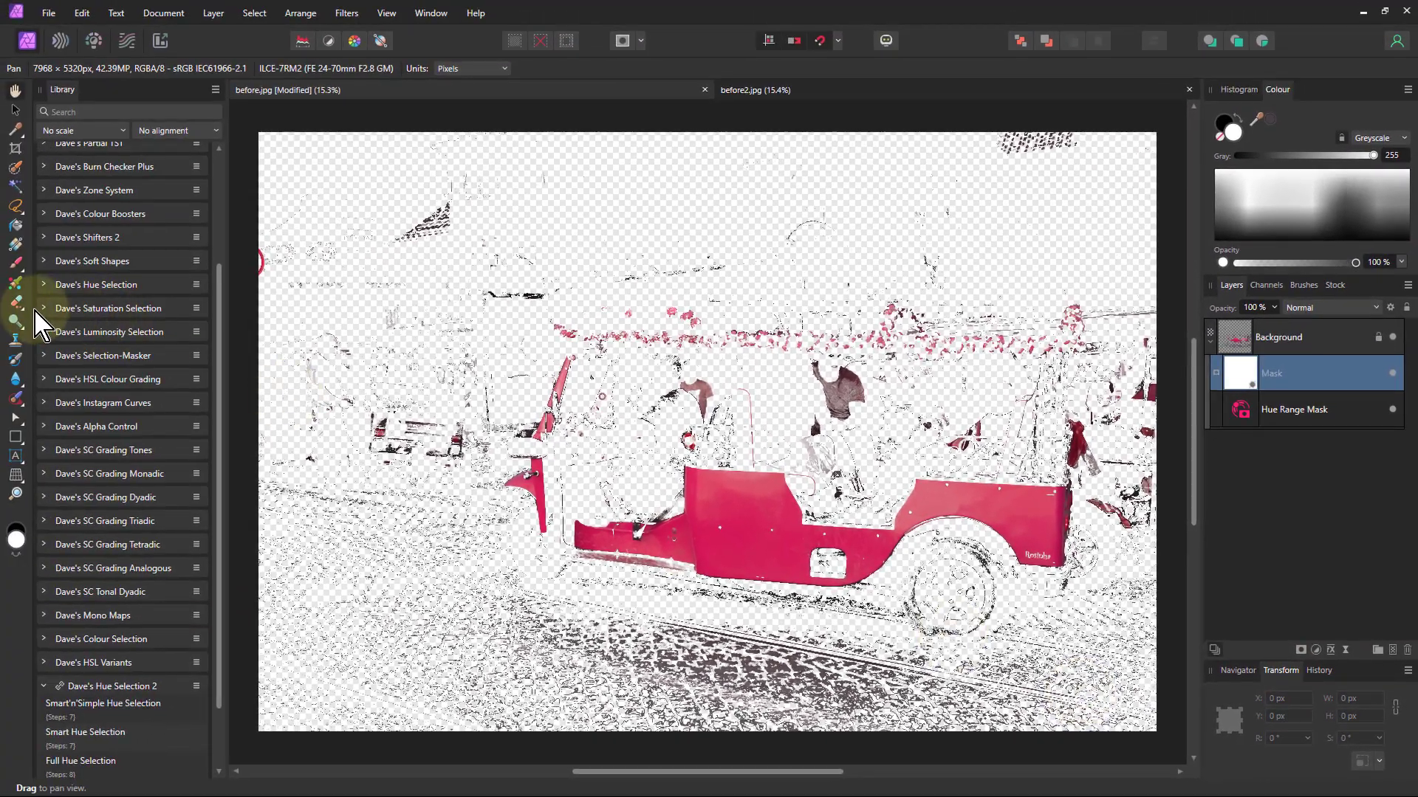
click(17, 263)
click(15, 536)
mouse_move(491, 632)
mouse_down()
mouse_move(772, 656)
mouse_move(980, 711)
mouse_move(887, 655)
mouse_move(719, 641)
mouse_move(828, 645)
mouse_move(767, 682)
mouse_move(582, 714)
mouse_move(624, 633)
mouse_up()
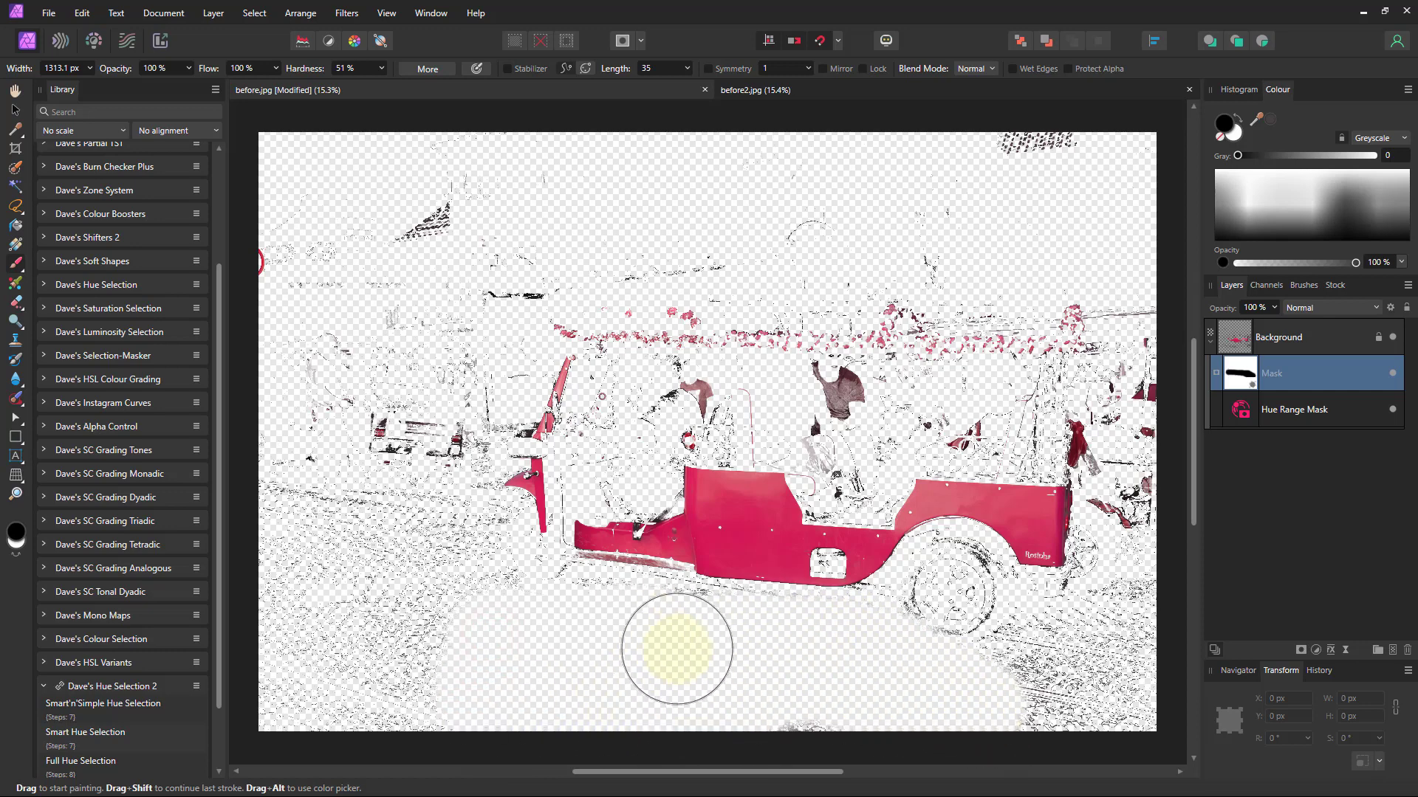
mouse_move(417, 639)
mouse_down()
mouse_move(418, 586)
mouse_move(460, 593)
mouse_move(469, 563)
mouse_move(431, 531)
mouse_move(340, 548)
mouse_move(321, 635)
mouse_move(299, 448)
mouse_move(390, 406)
mouse_move(457, 416)
mouse_move(426, 495)
mouse_move(441, 549)
mouse_move(347, 355)
mouse_move(365, 110)
mouse_move(437, 228)
mouse_move(436, 141)
mouse_move(401, 313)
mouse_move(650, 271)
mouse_move(1090, 258)
mouse_move(1043, 166)
mouse_move(1000, 152)
mouse_move(1195, 215)
mouse_move(1265, 384)
mouse_move(1213, 670)
mouse_move(1142, 702)
mouse_move(1069, 710)
mouse_move(979, 640)
mouse_move(960, 573)
mouse_move(953, 610)
mouse_move(902, 647)
mouse_move(909, 632)
mouse_move(1193, 628)
mouse_move(1159, 546)
mouse_move(1149, 369)
mouse_move(1141, 584)
mouse_move(1108, 638)
mouse_move(1092, 618)
mouse_move(1143, 533)
mouse_move(1162, 448)
mouse_move(877, 355)
mouse_move(932, 405)
mouse_move(982, 405)
mouse_move(830, 405)
mouse_move(849, 426)
mouse_move(846, 454)
mouse_move(815, 404)
mouse_move(659, 403)
mouse_move(626, 440)
mouse_up()
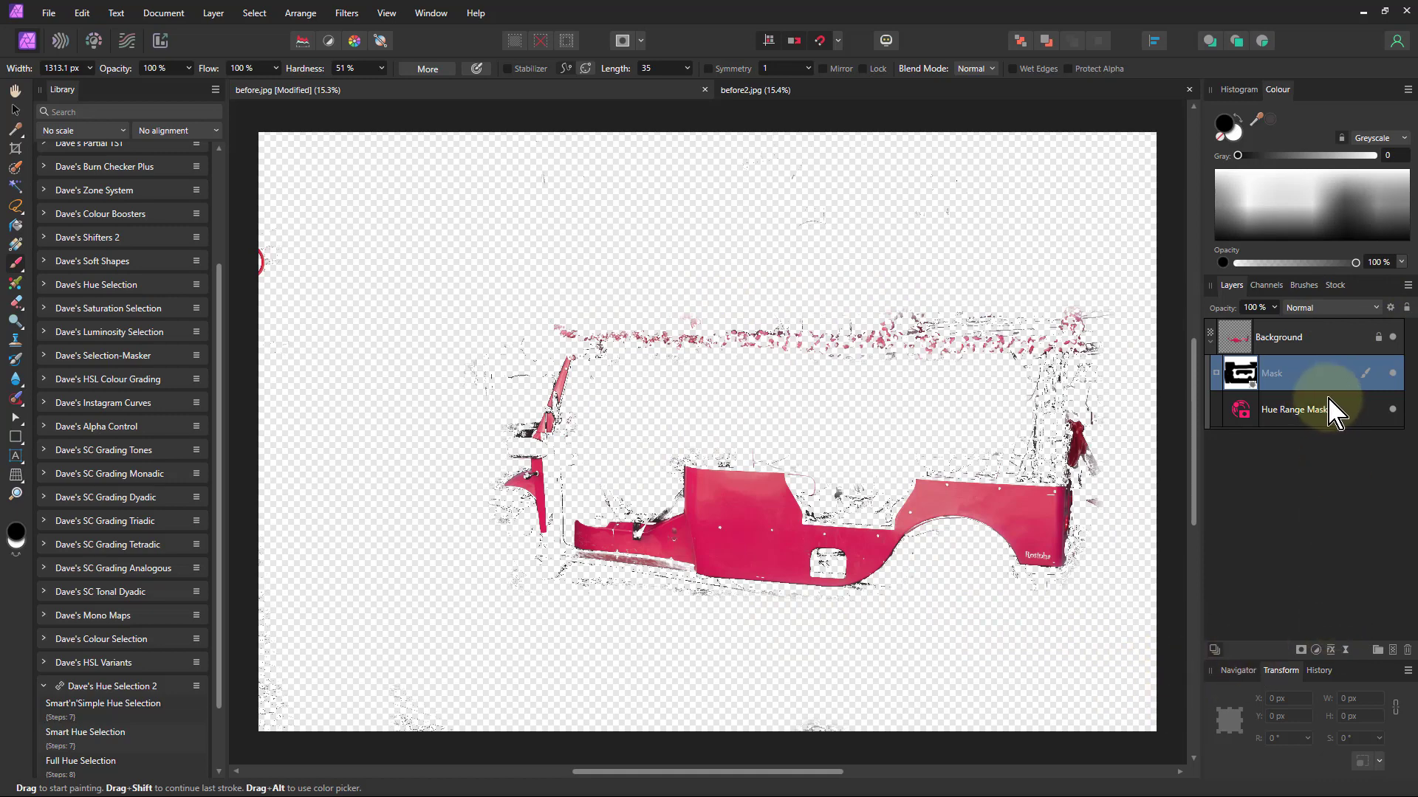
Add a Halftone live filter to Background with a Color screen and a reduced cell size.
click(1239, 344)
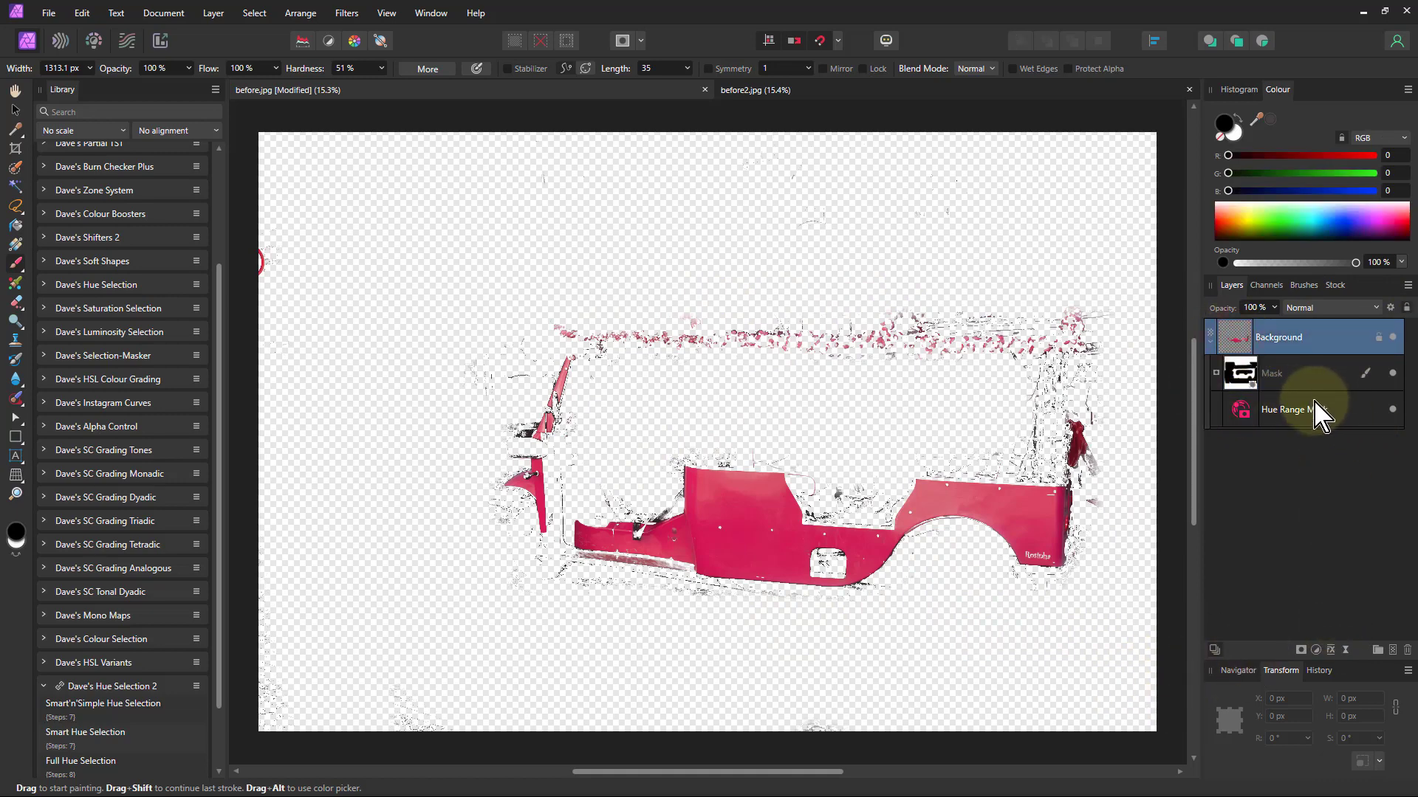
click(1345, 651)
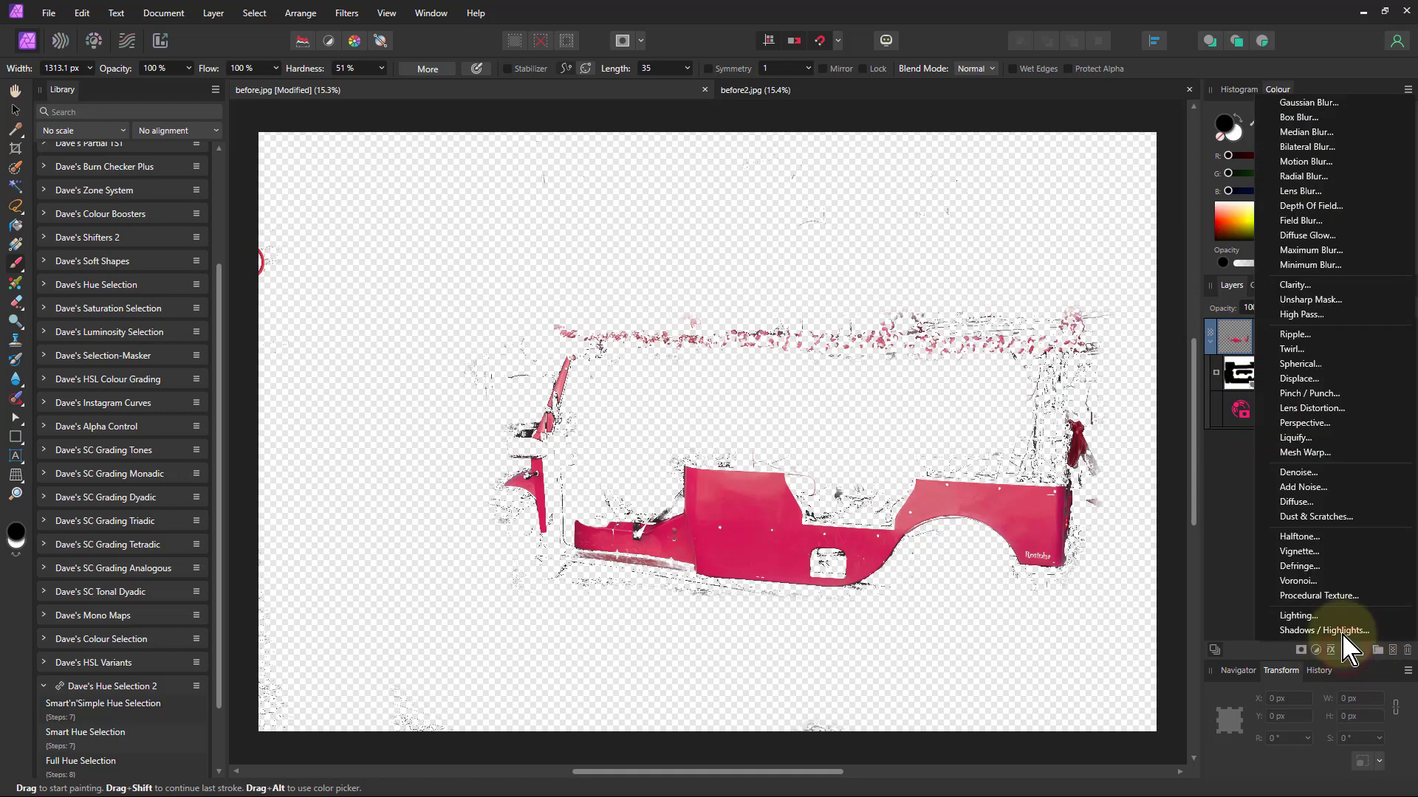
click(1299, 537)
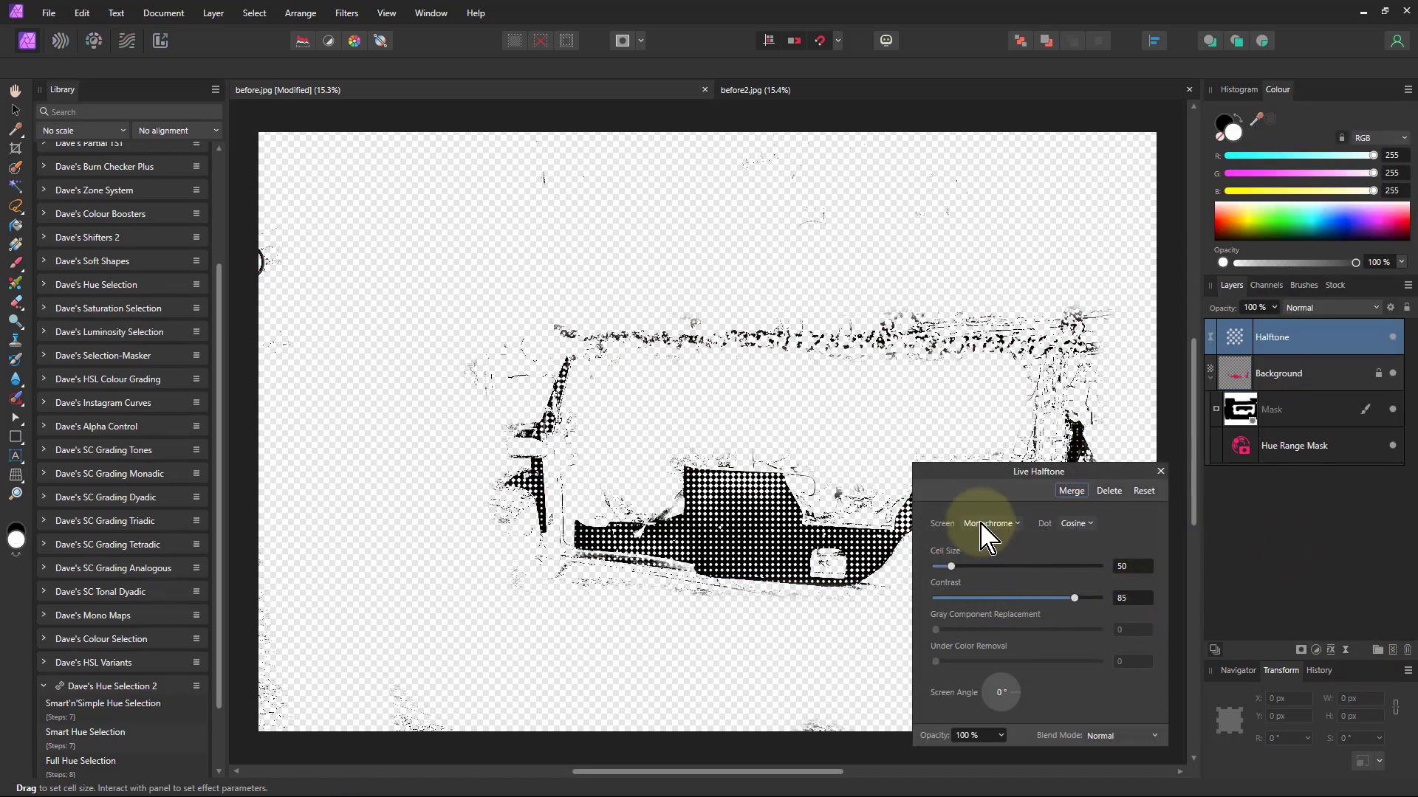
click(989, 523)
click(986, 560)
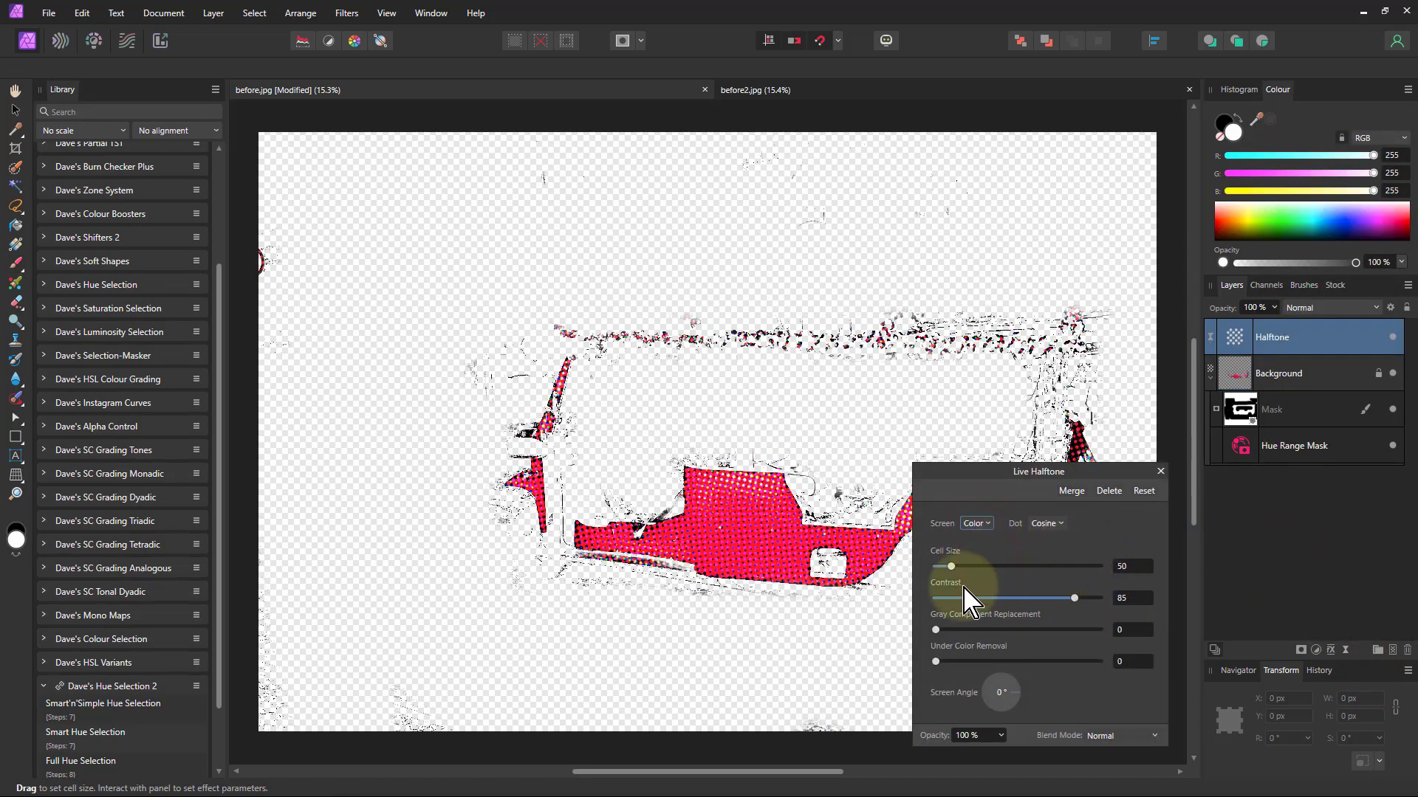
mouse_move(965, 570)
mouse_down()
mouse_move(985, 571)
mouse_move(954, 571)
mouse_up()
Move Halftone below Background, nest the Mask and Hue Range Mask inside it, and undo the stray dab.
click(1161, 472)
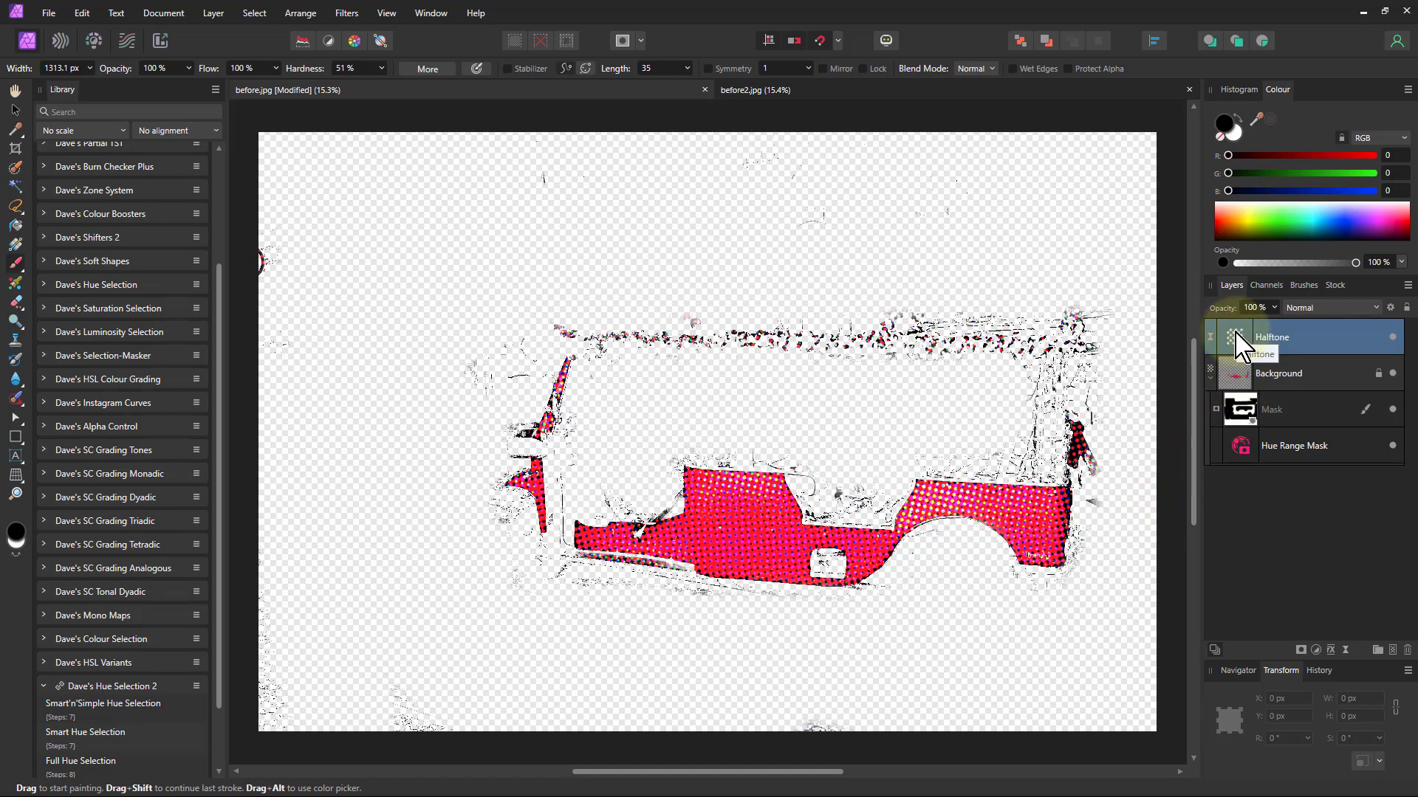
drag(1235, 332, 1237, 369)
click(1246, 424)
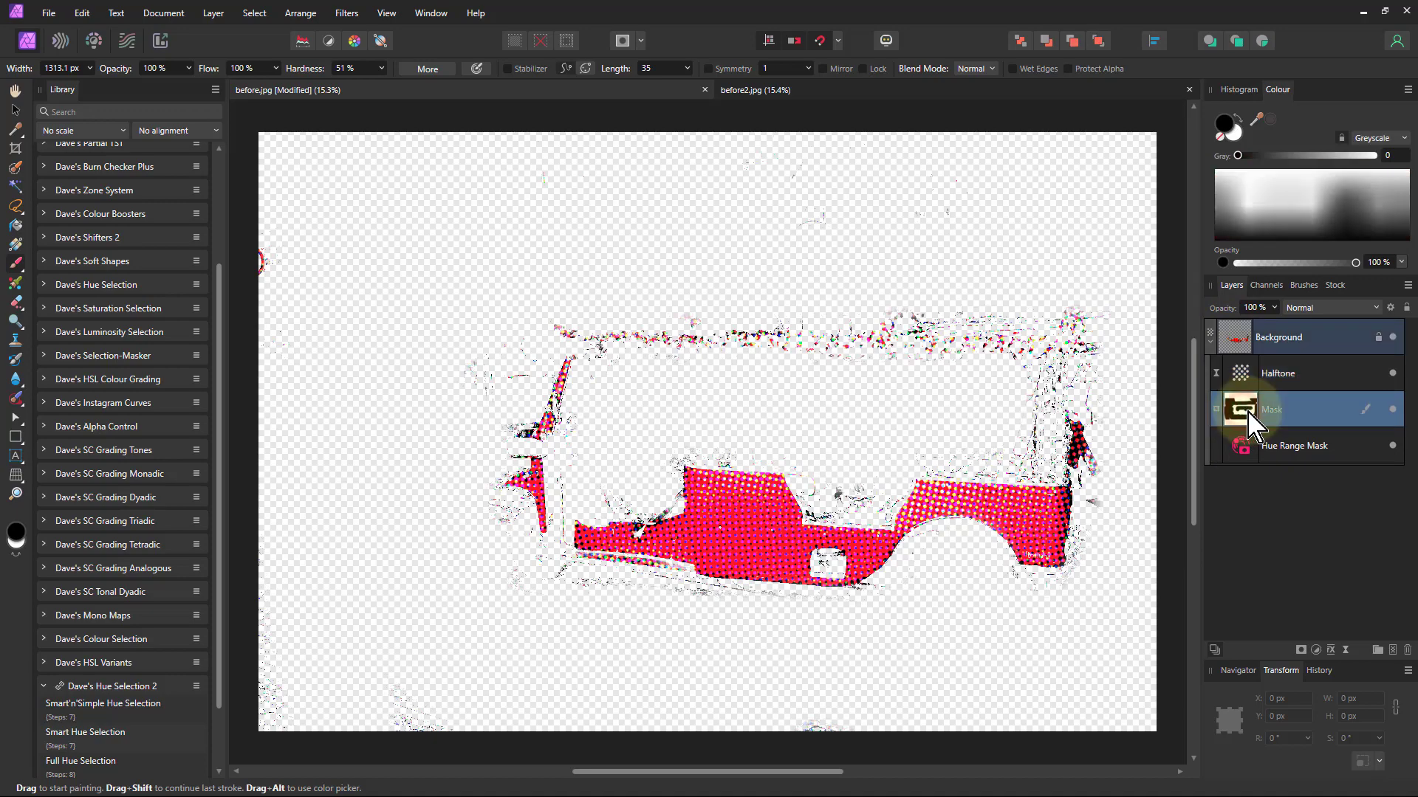
shift+click(1288, 447)
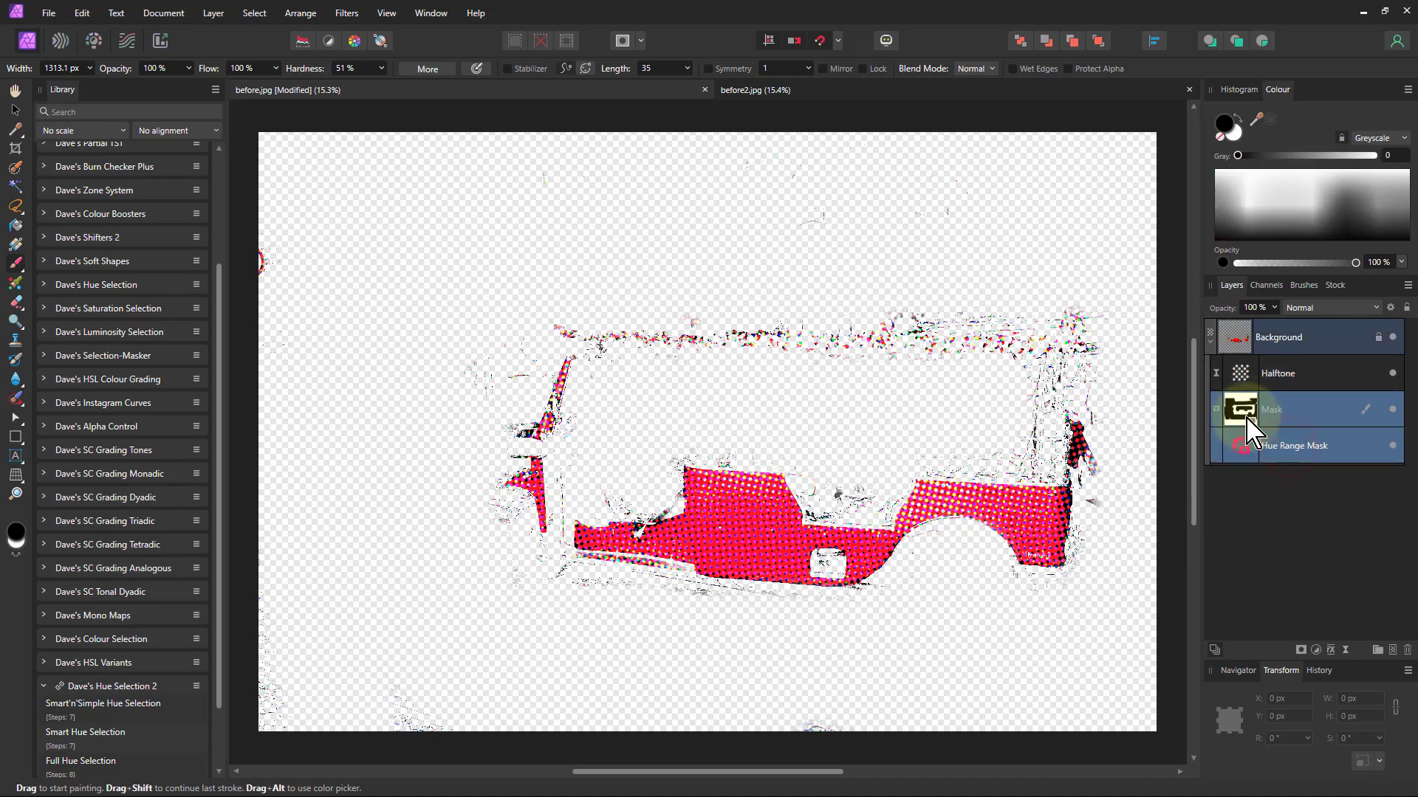
drag(1246, 426, 1246, 380)
click(738, 505)
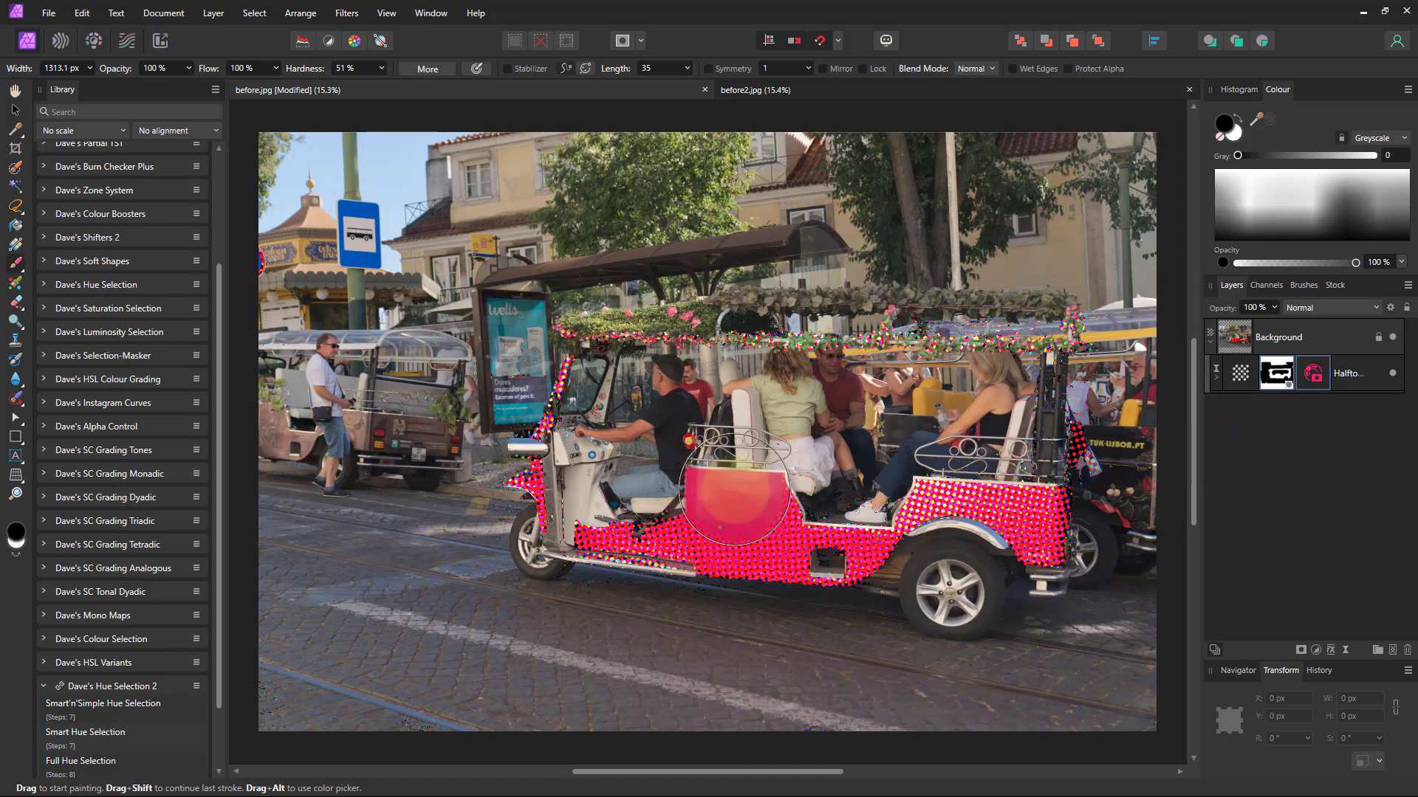
key(ctrl+z)
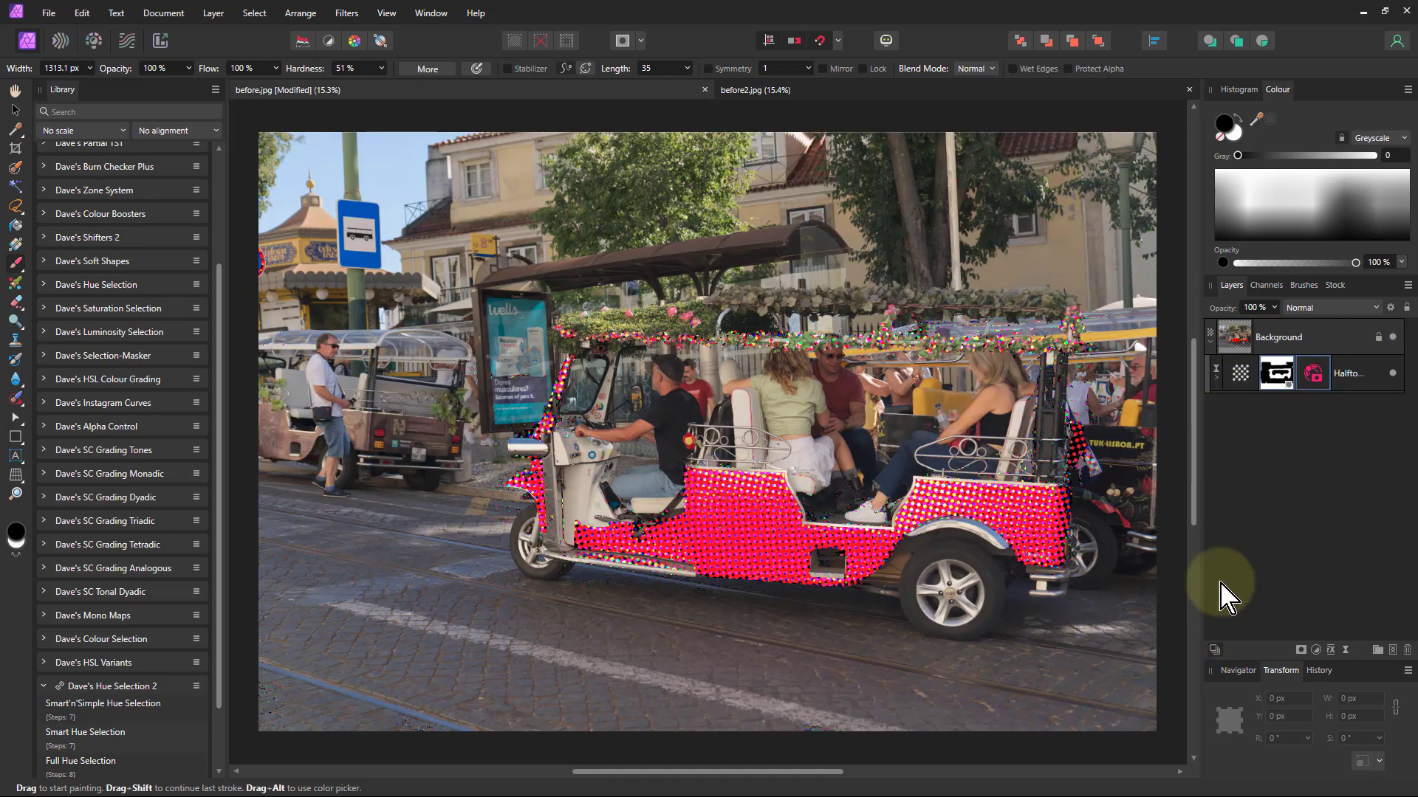
Shift the Hue Range Mask range a few degrees toward red, to about 325°–354°.
click(1218, 378)
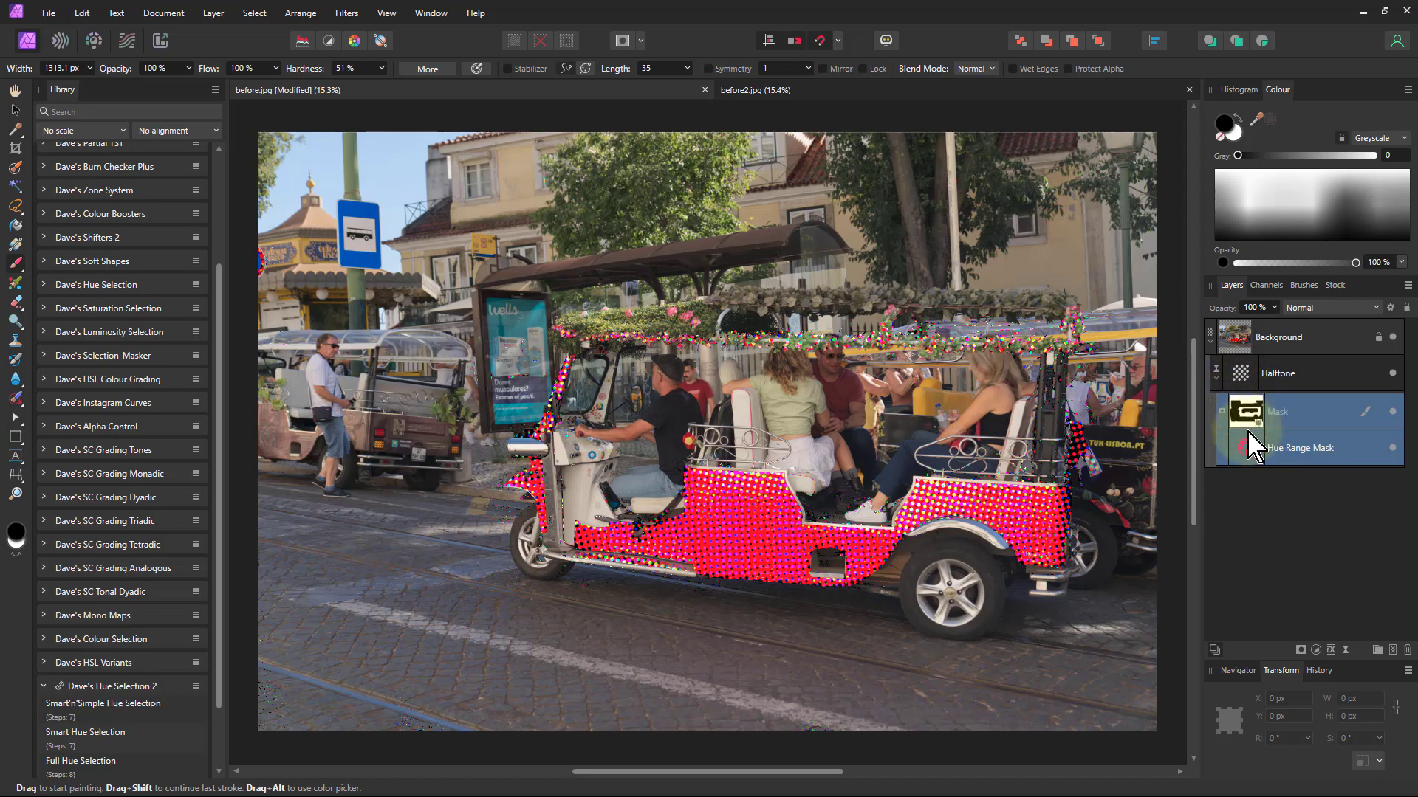
double_click(1246, 450)
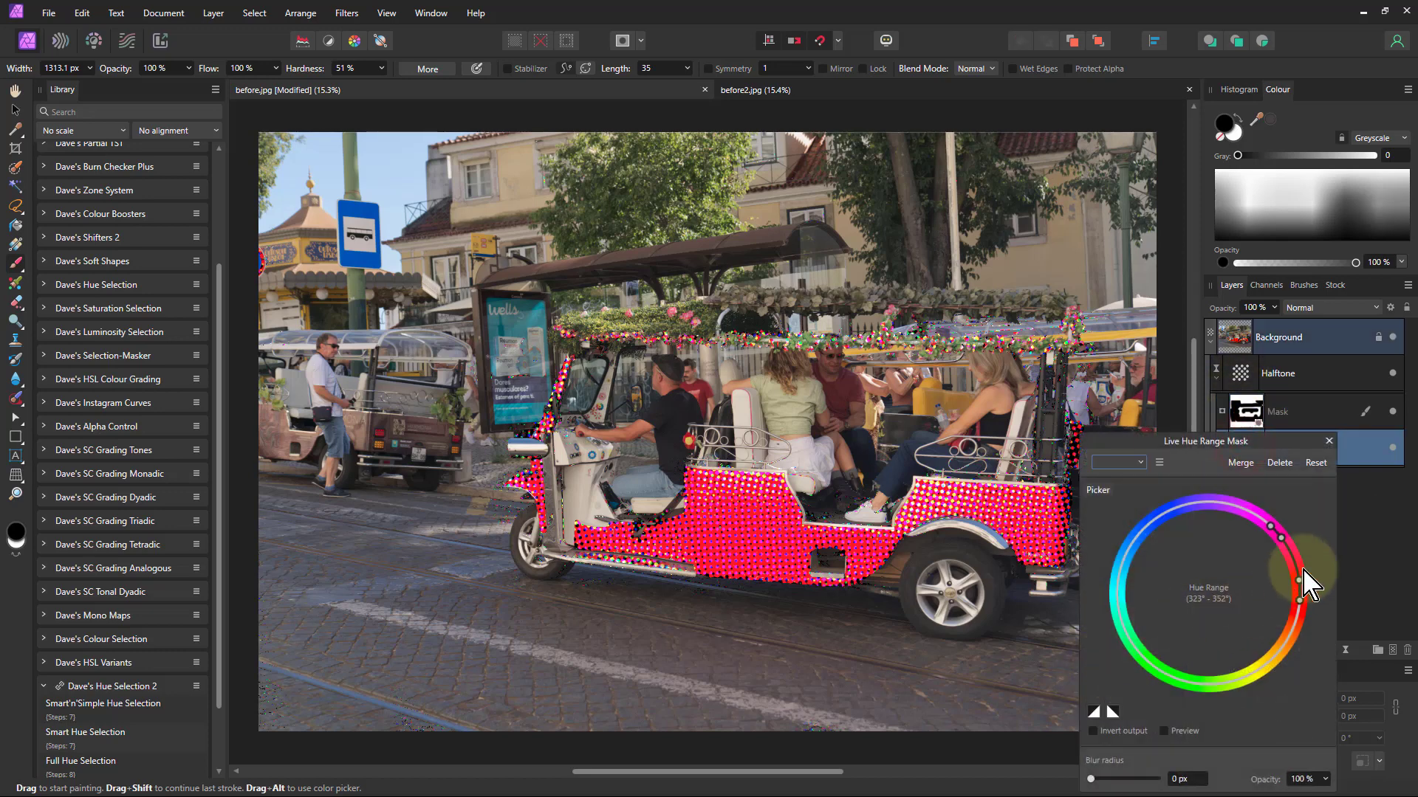
drag(1294, 560, 1303, 553)
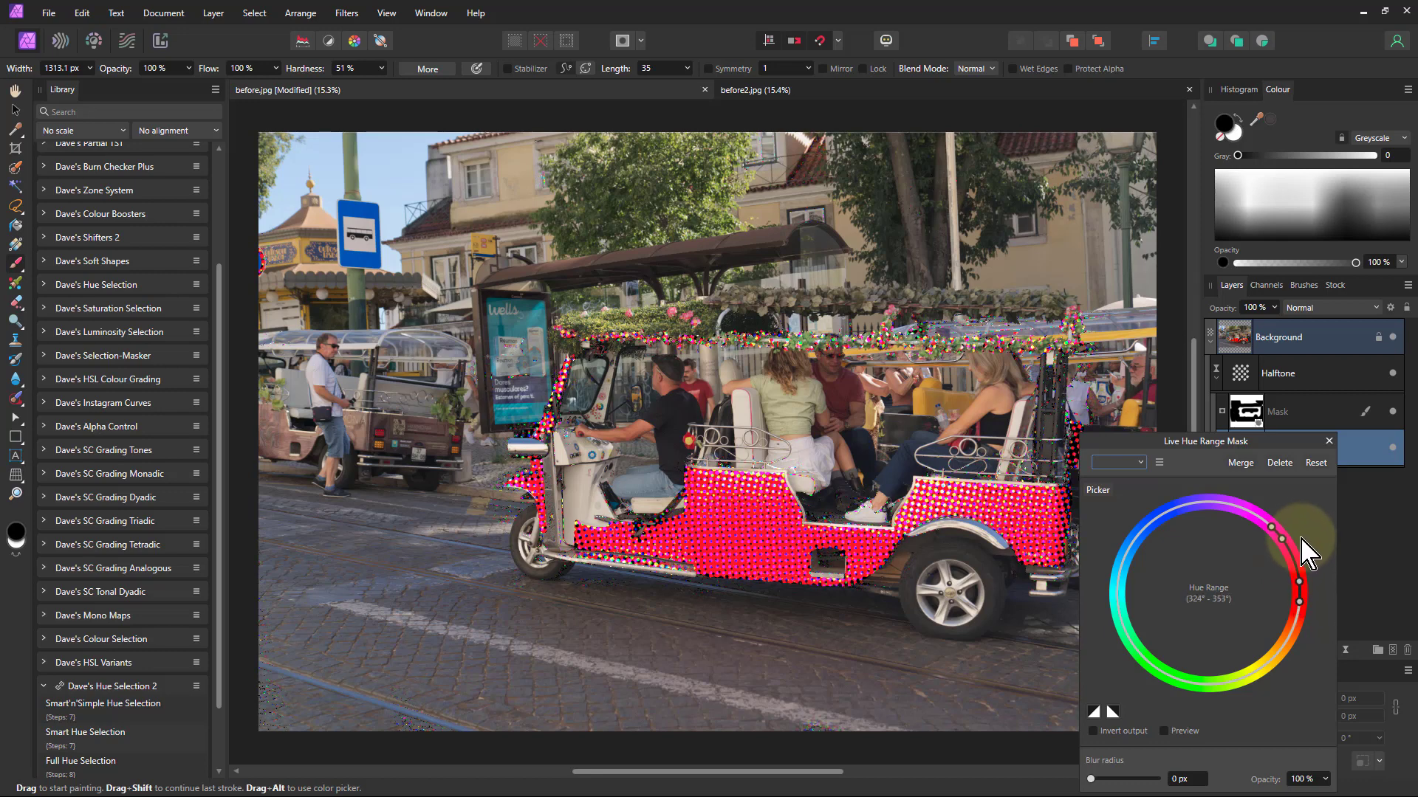
Paint black on the Mask to clear halftone dots from the roof garland.
click(1243, 415)
click(1233, 422)
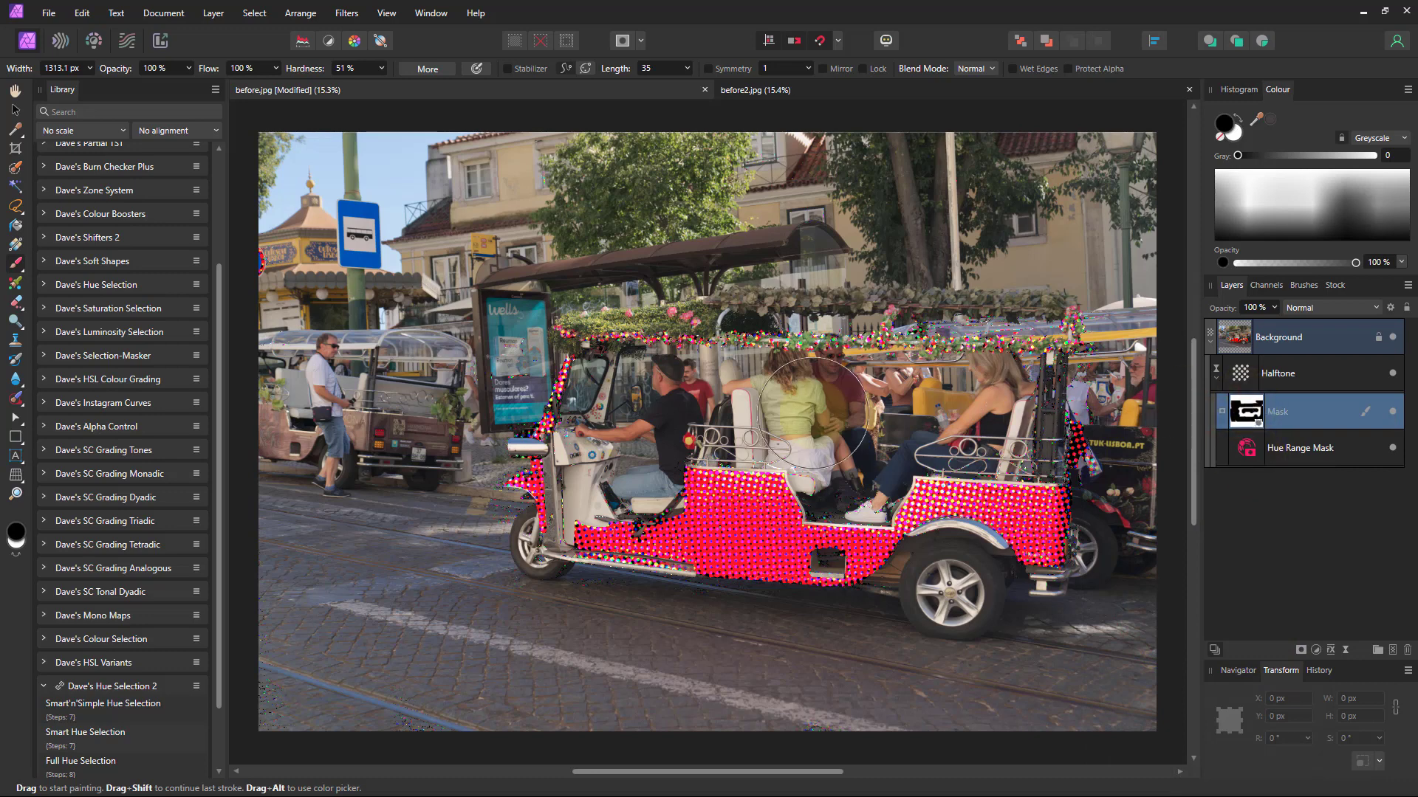
mouse_move(1152, 402)
mouse_down()
mouse_move(1044, 422)
mouse_move(1048, 320)
mouse_move(1062, 330)
mouse_move(568, 330)
mouse_move(554, 380)
mouse_move(535, 378)
mouse_move(576, 325)
mouse_up()
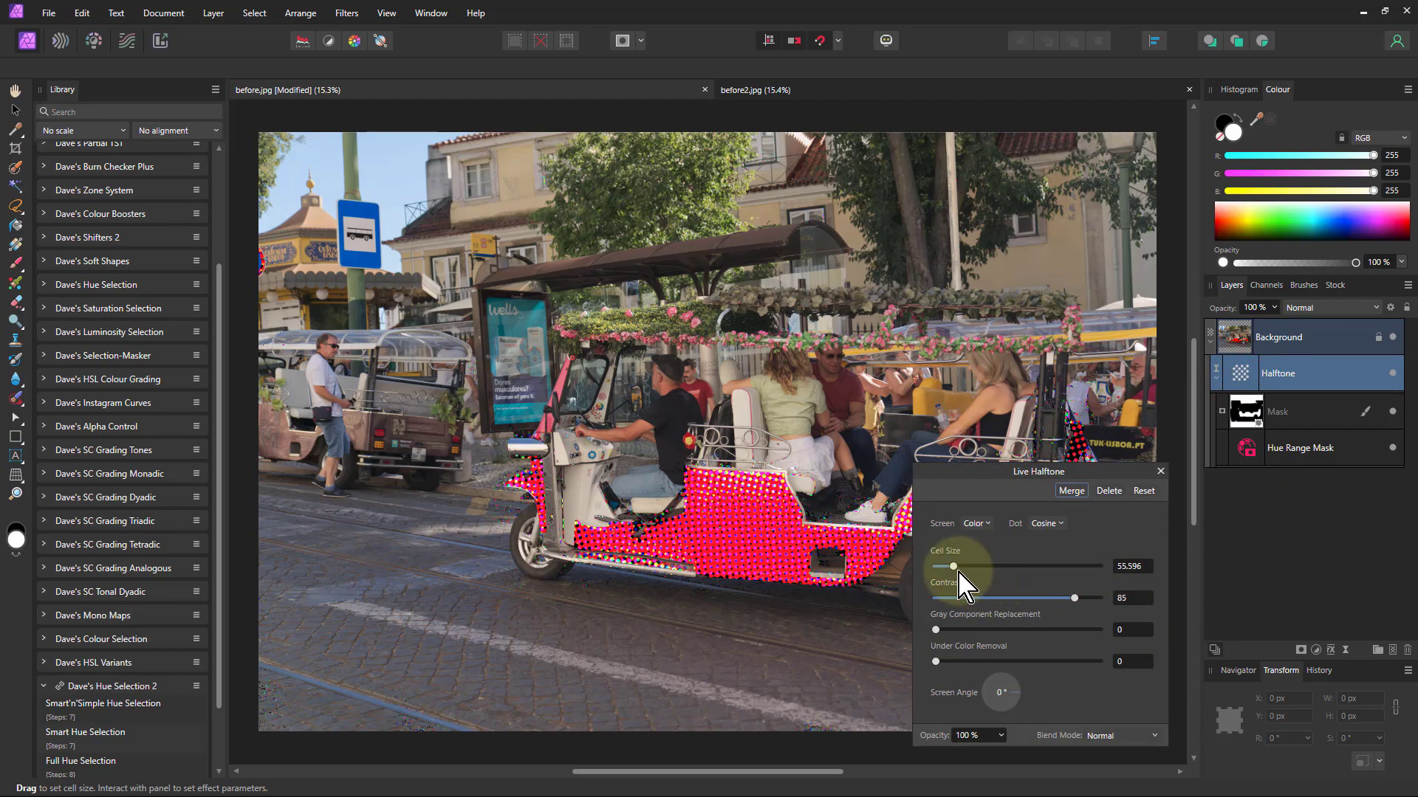
Lower the Halftone cell size from 55.6 for a finer dot pattern.
drag(958, 567, 943, 567)
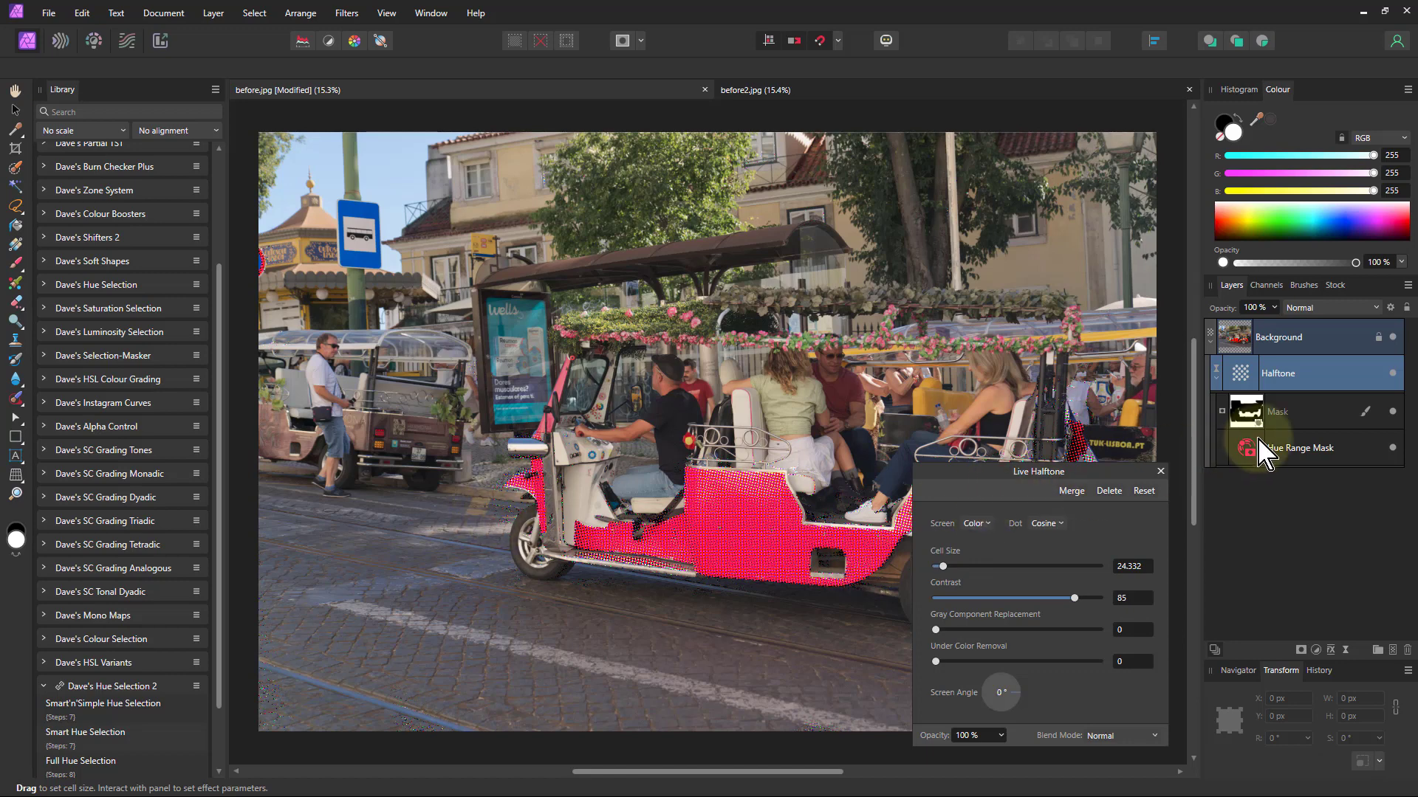
Select the Mask layer and ready the Paint Brush with black as the primary colour.
click(1256, 411)
key(b)
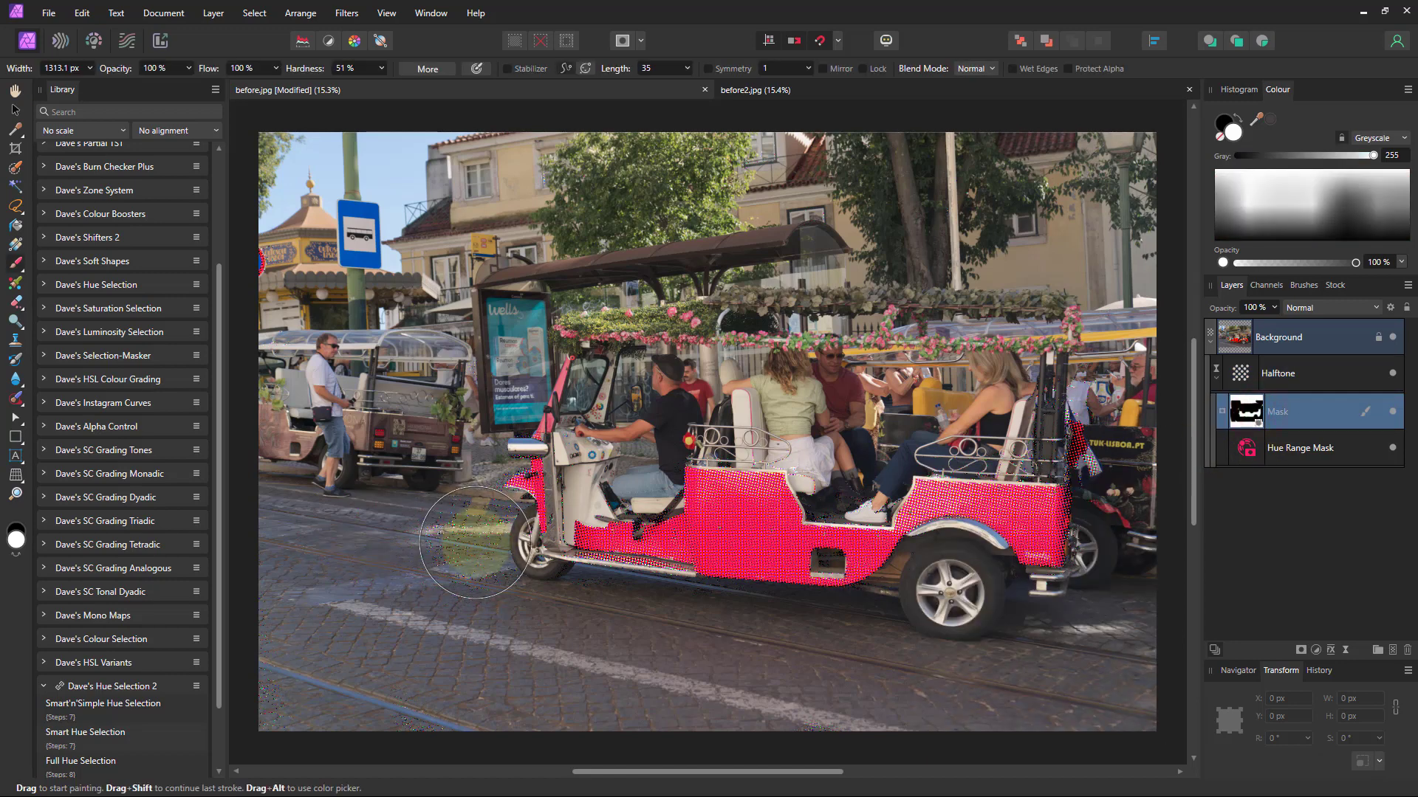
click(17, 539)
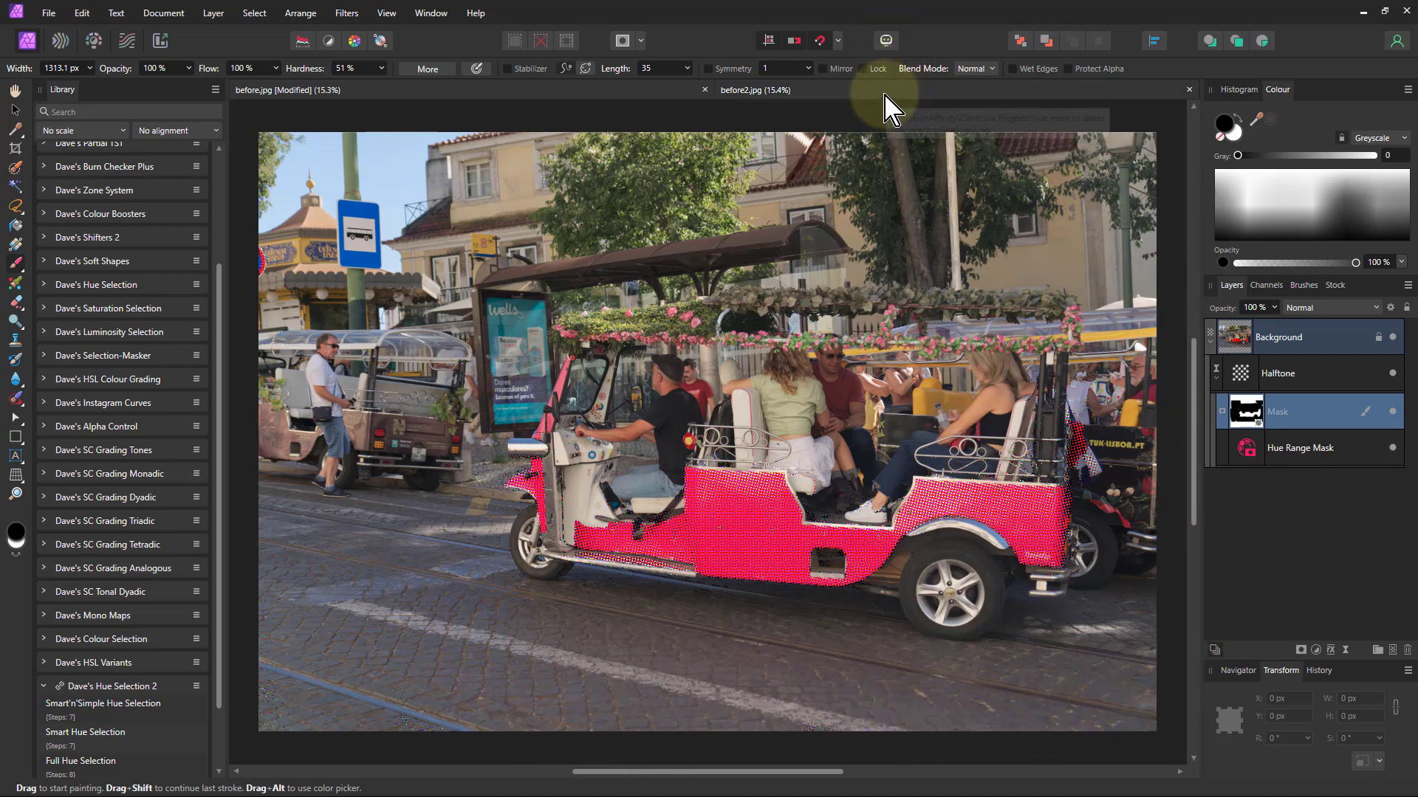
In before2.jpg, run the Smart'n'Simple Hue Selection macro, hide Background, and expand the macro group.
click(755, 90)
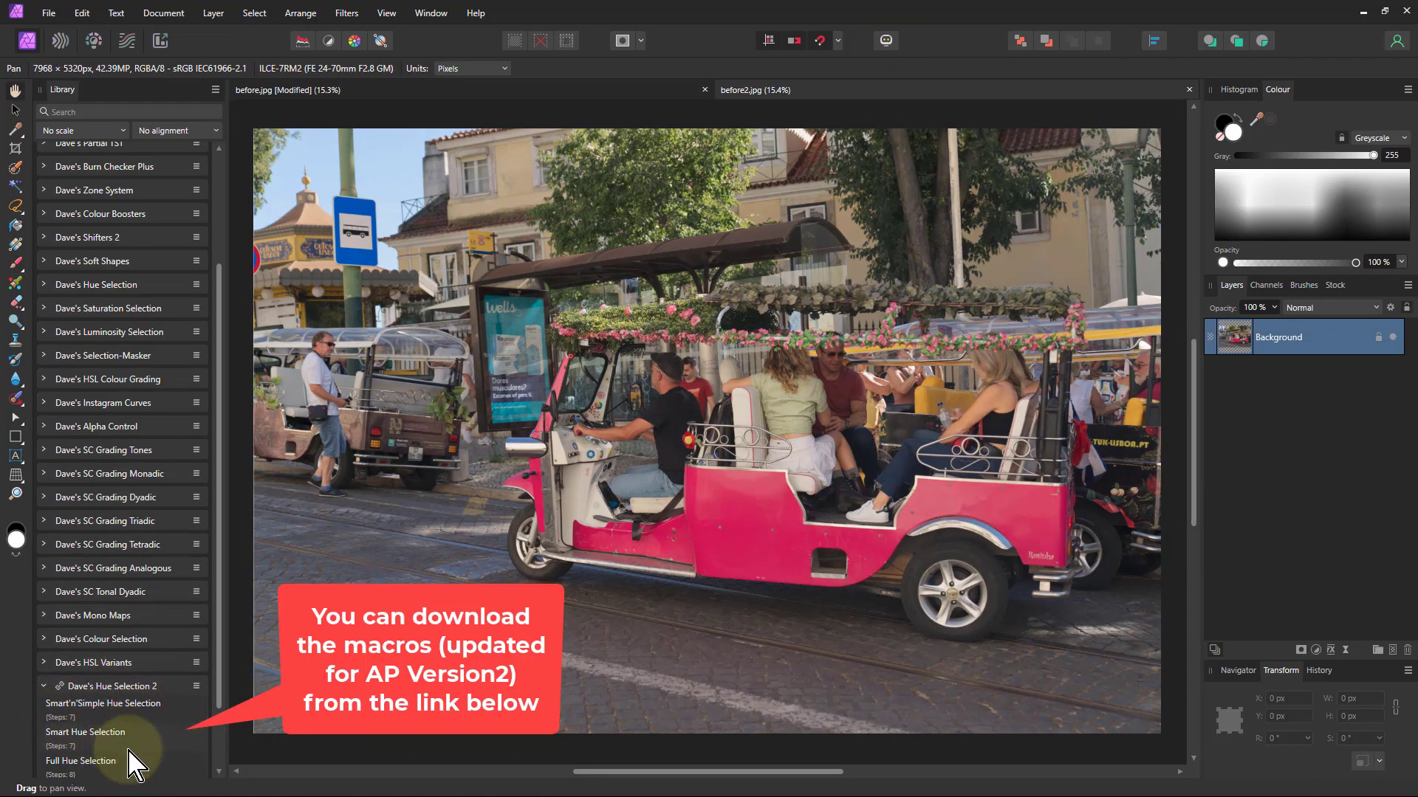
click(93, 709)
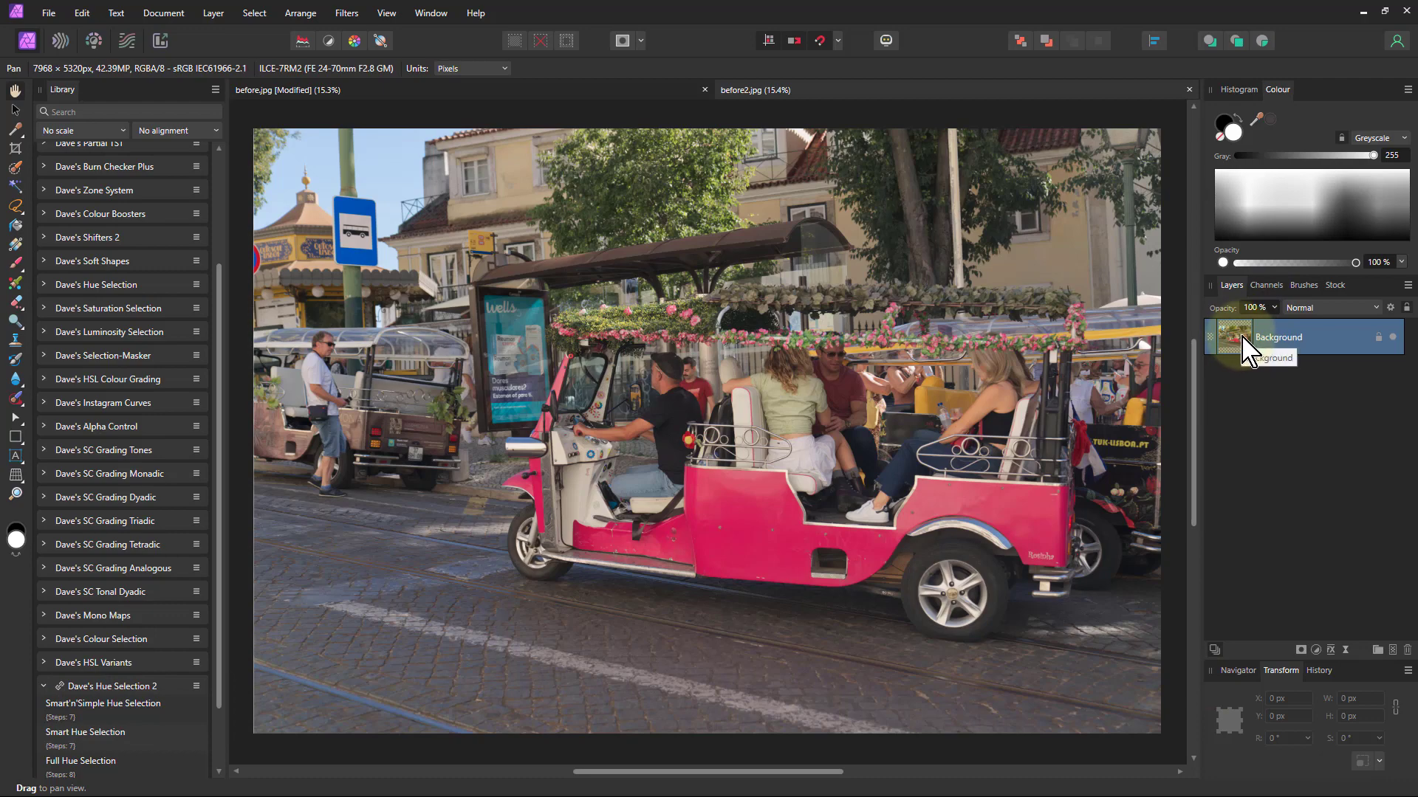
click(86, 710)
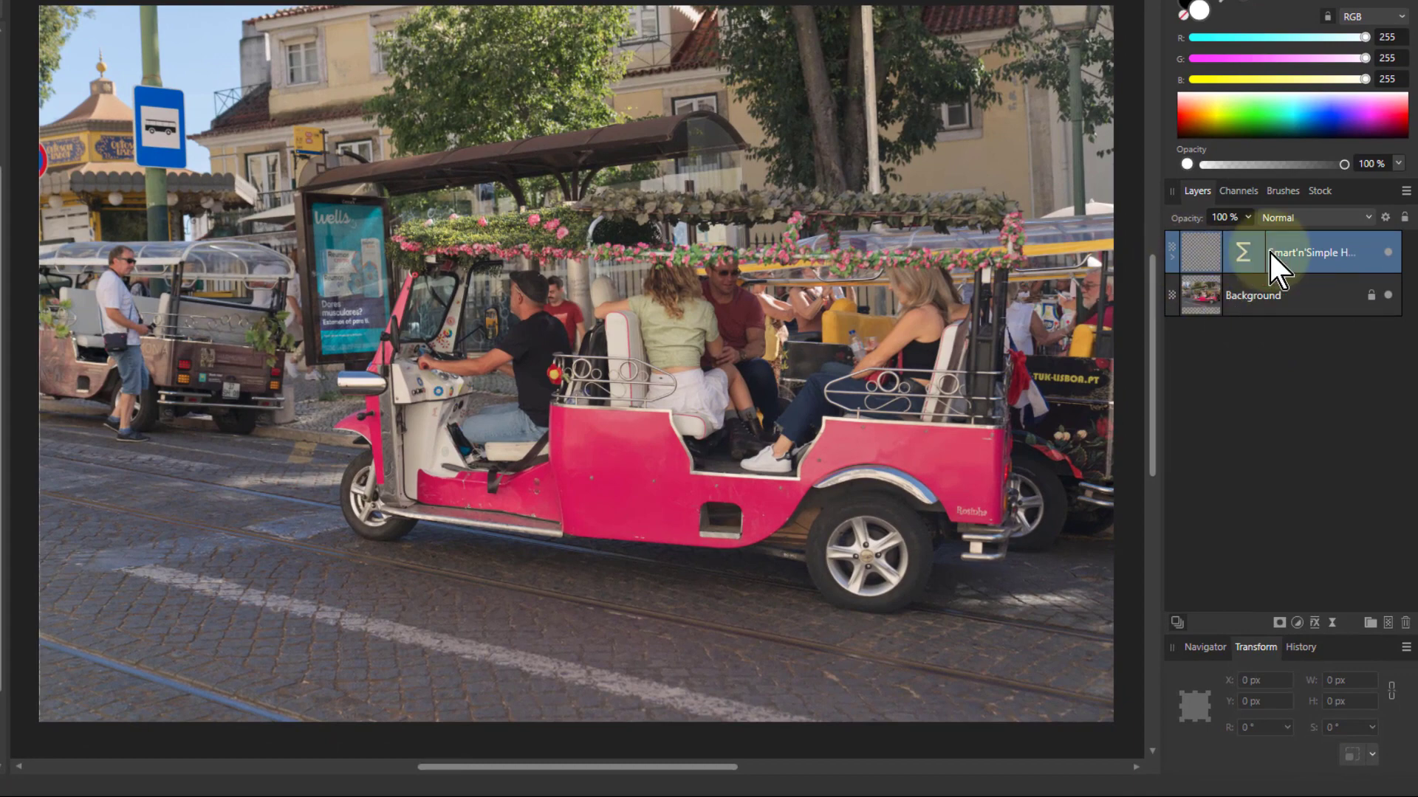
click(1390, 296)
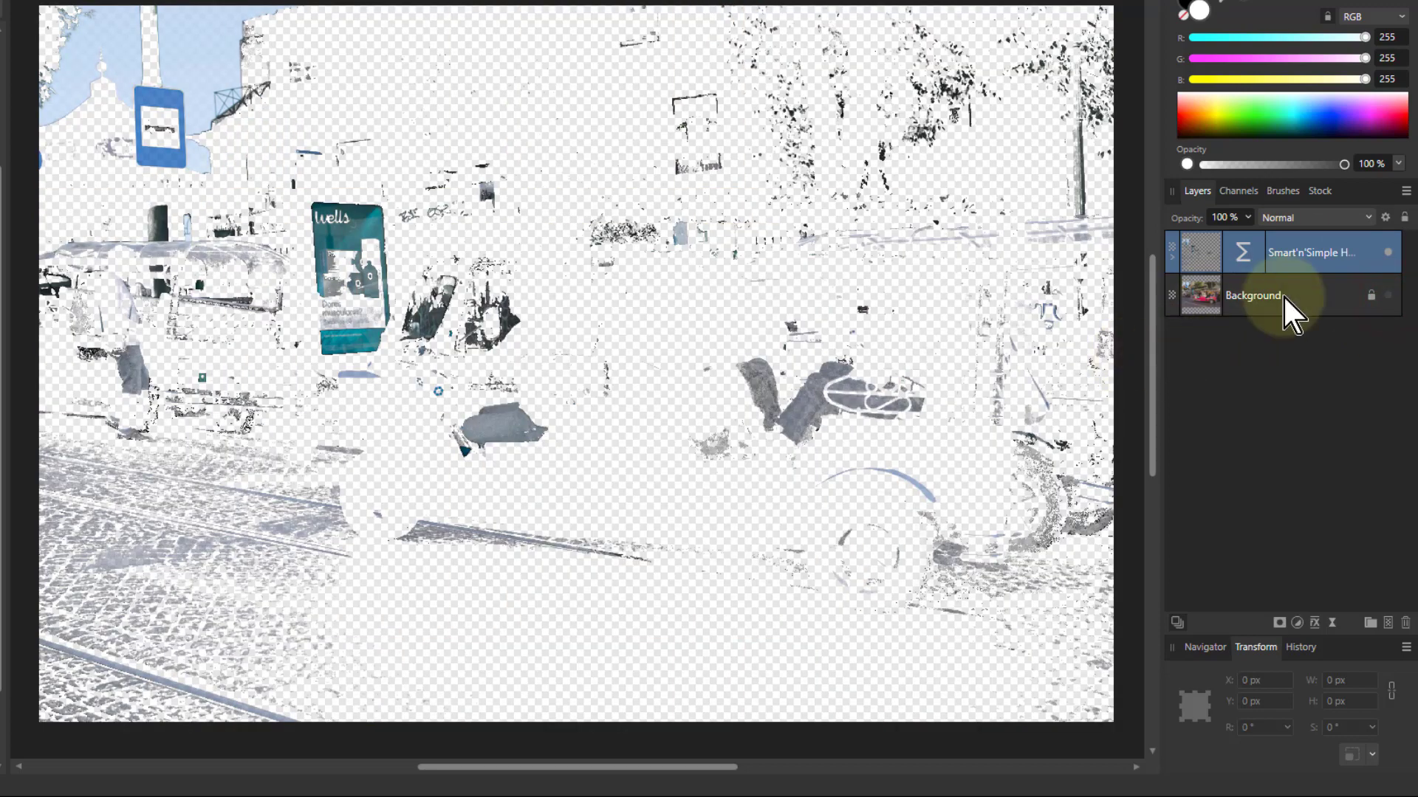
click(1170, 258)
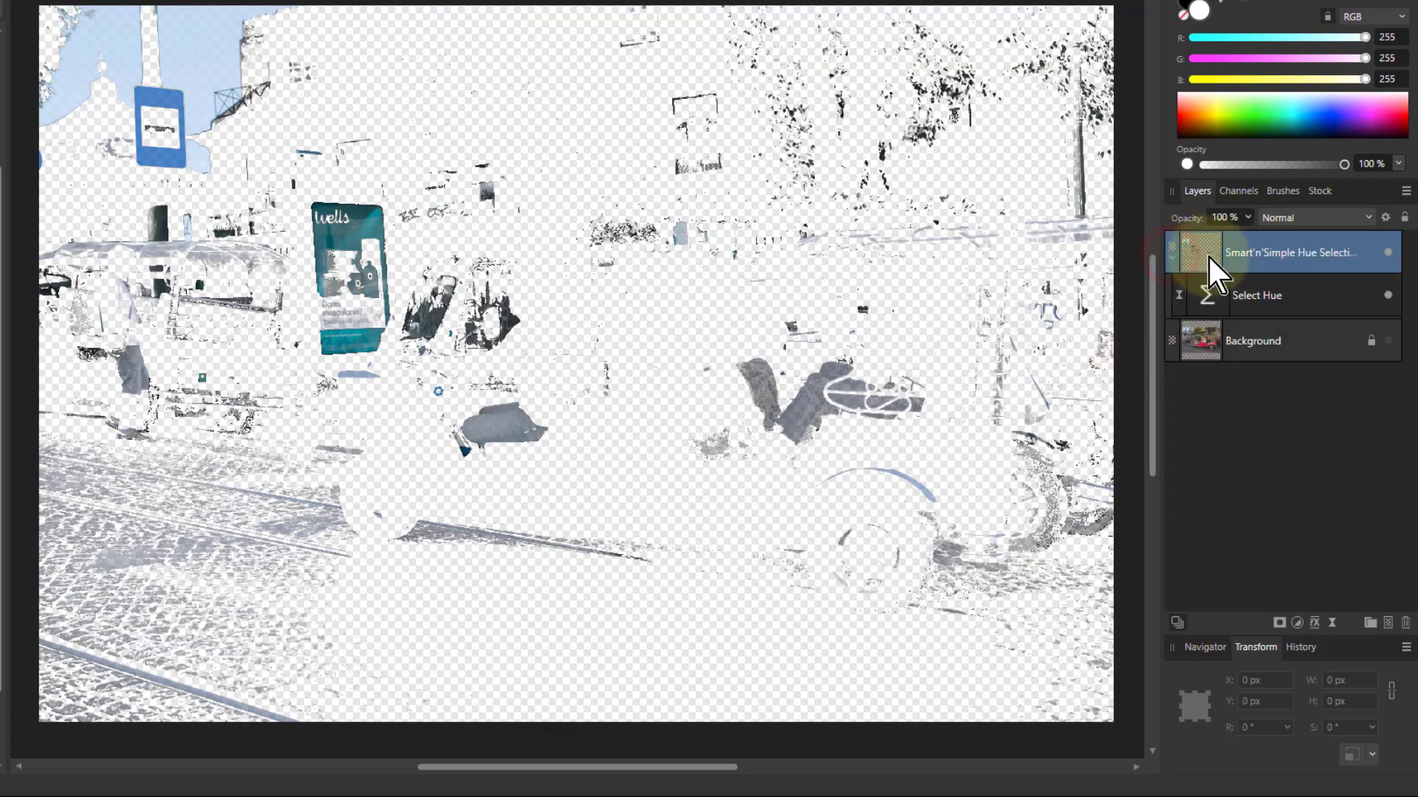
Open the Select Hue settings, narrow its Width, and reset the Middle value.
double_click(1202, 301)
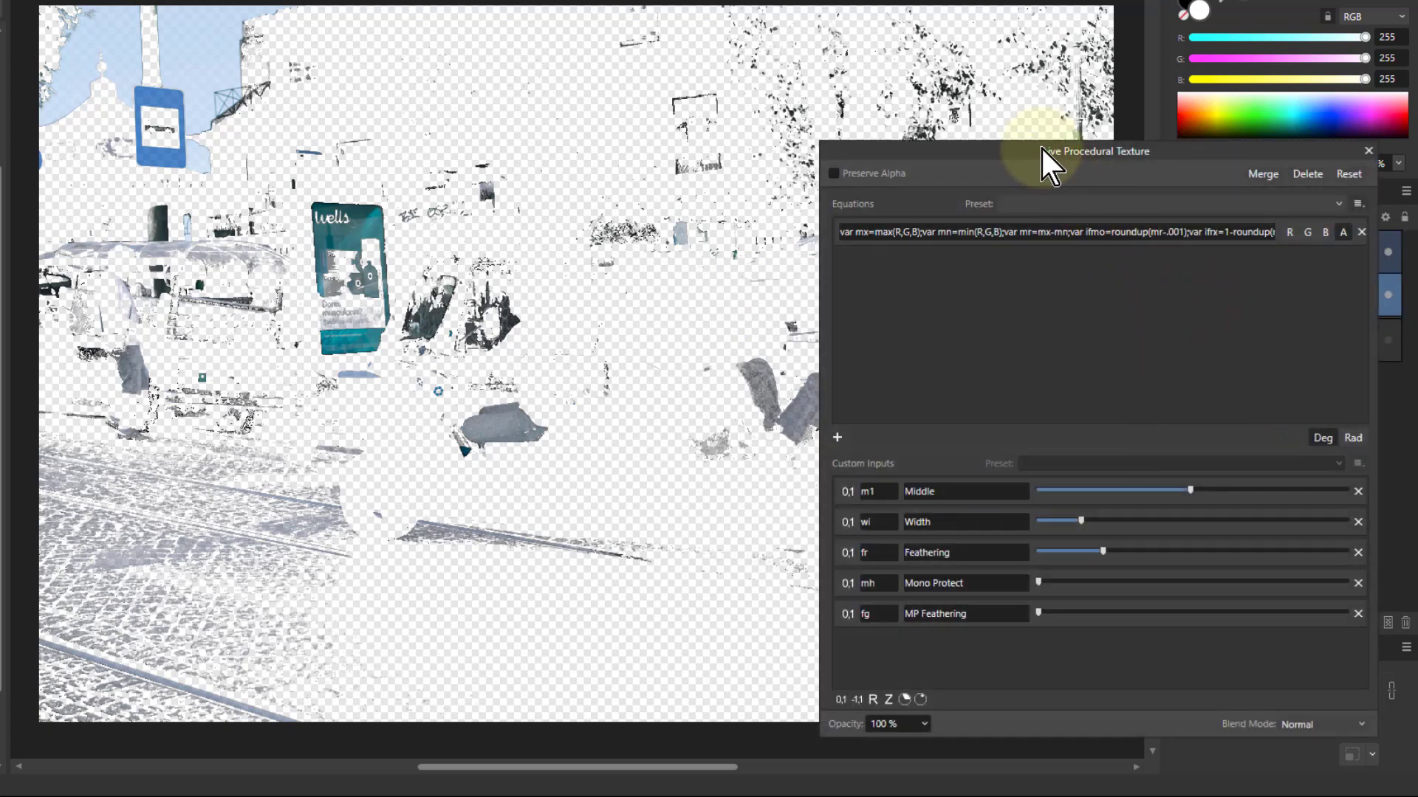
mouse_move(1046, 154)
mouse_down()
mouse_move(1076, 175)
mouse_move(1061, 166)
mouse_up()
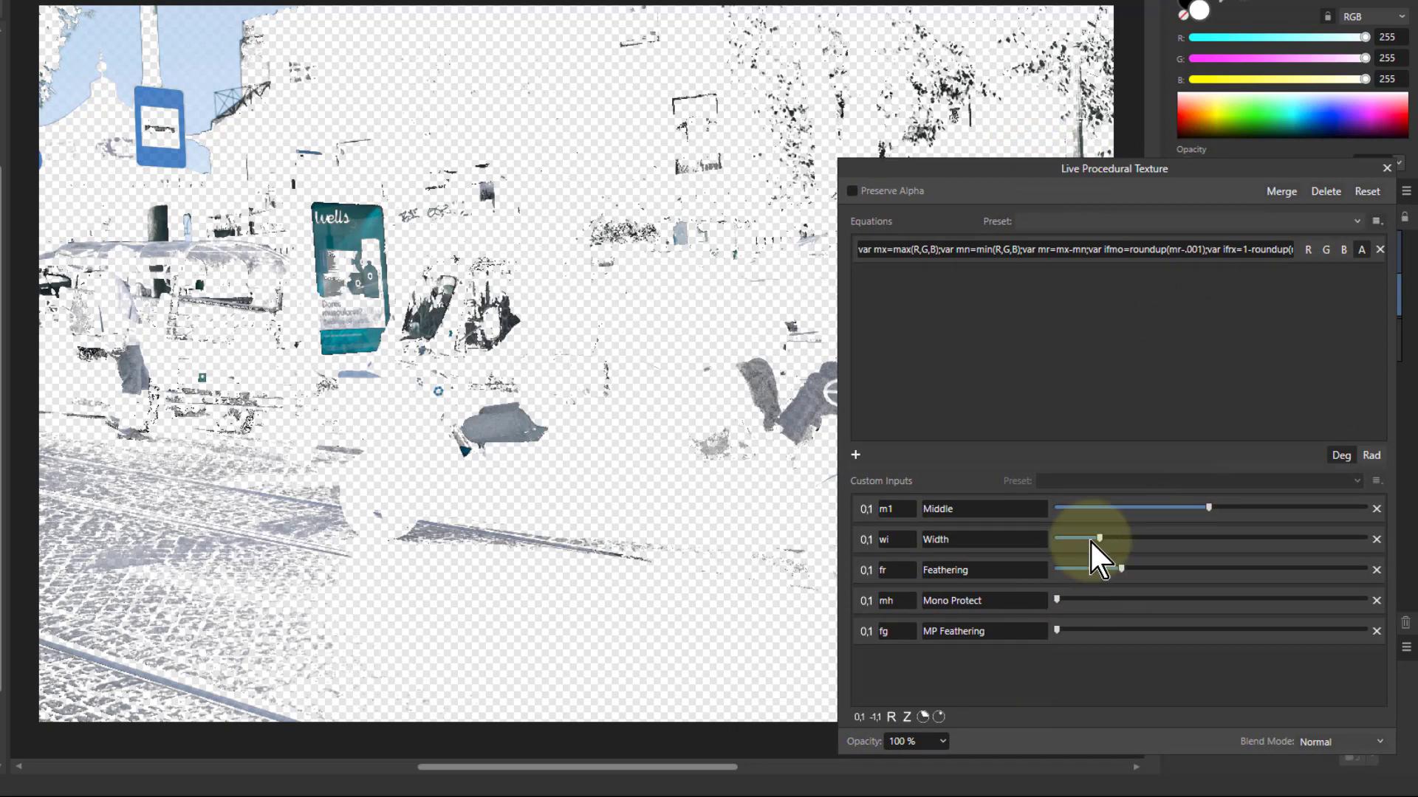
drag(1095, 538, 1073, 569)
double_click(1208, 507)
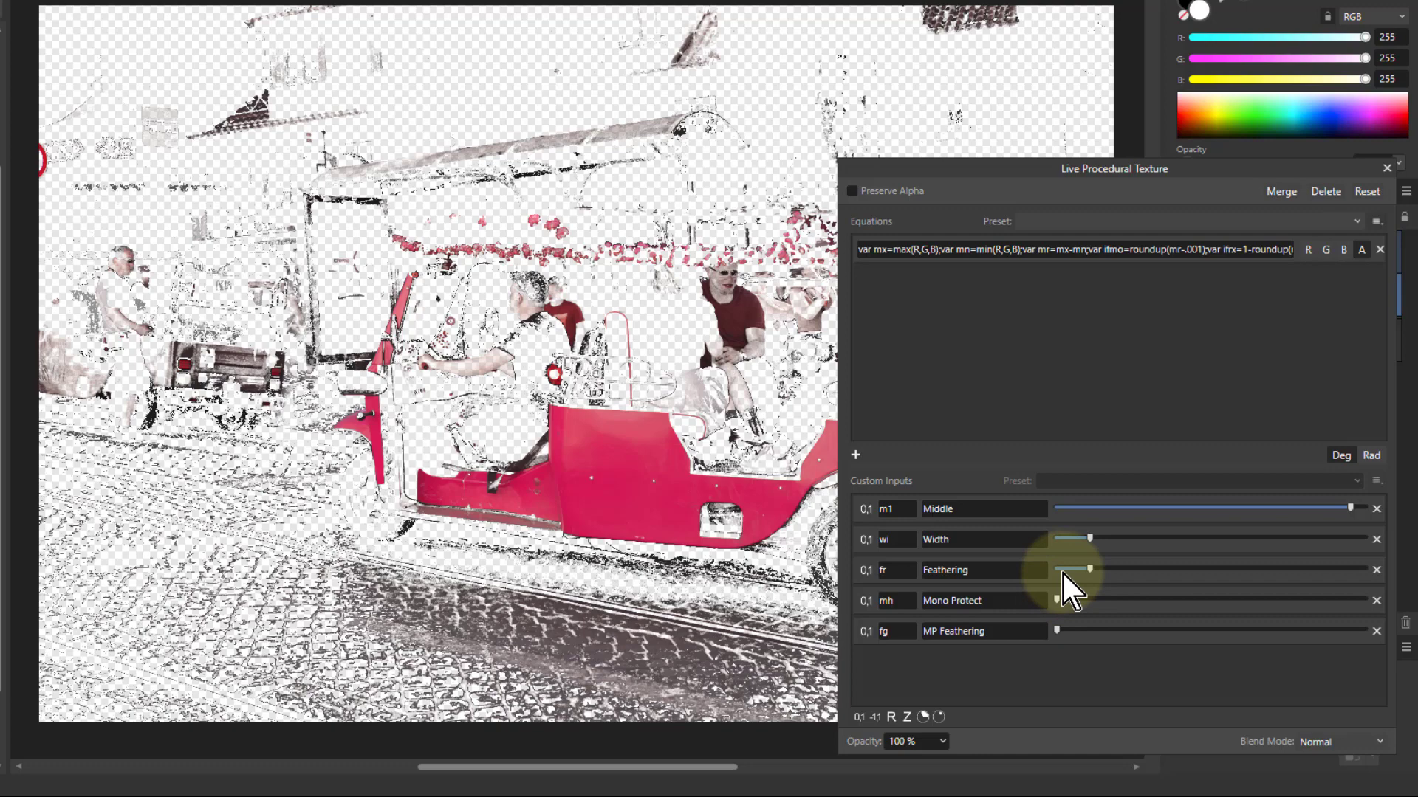
Sample the grey road colour from the photo with the colour picker.
drag(1233, 4, 625, 620)
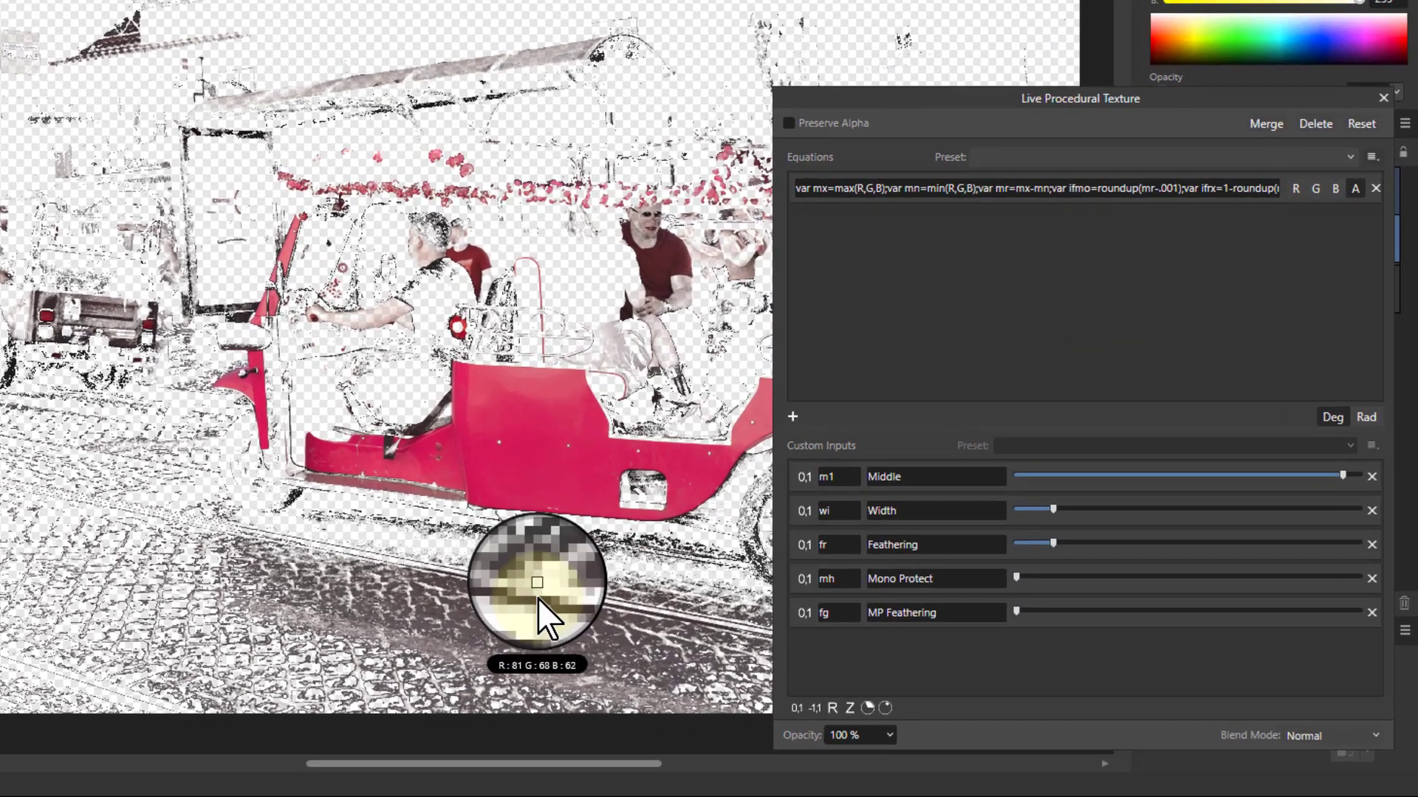
drag(538, 599, 527, 624)
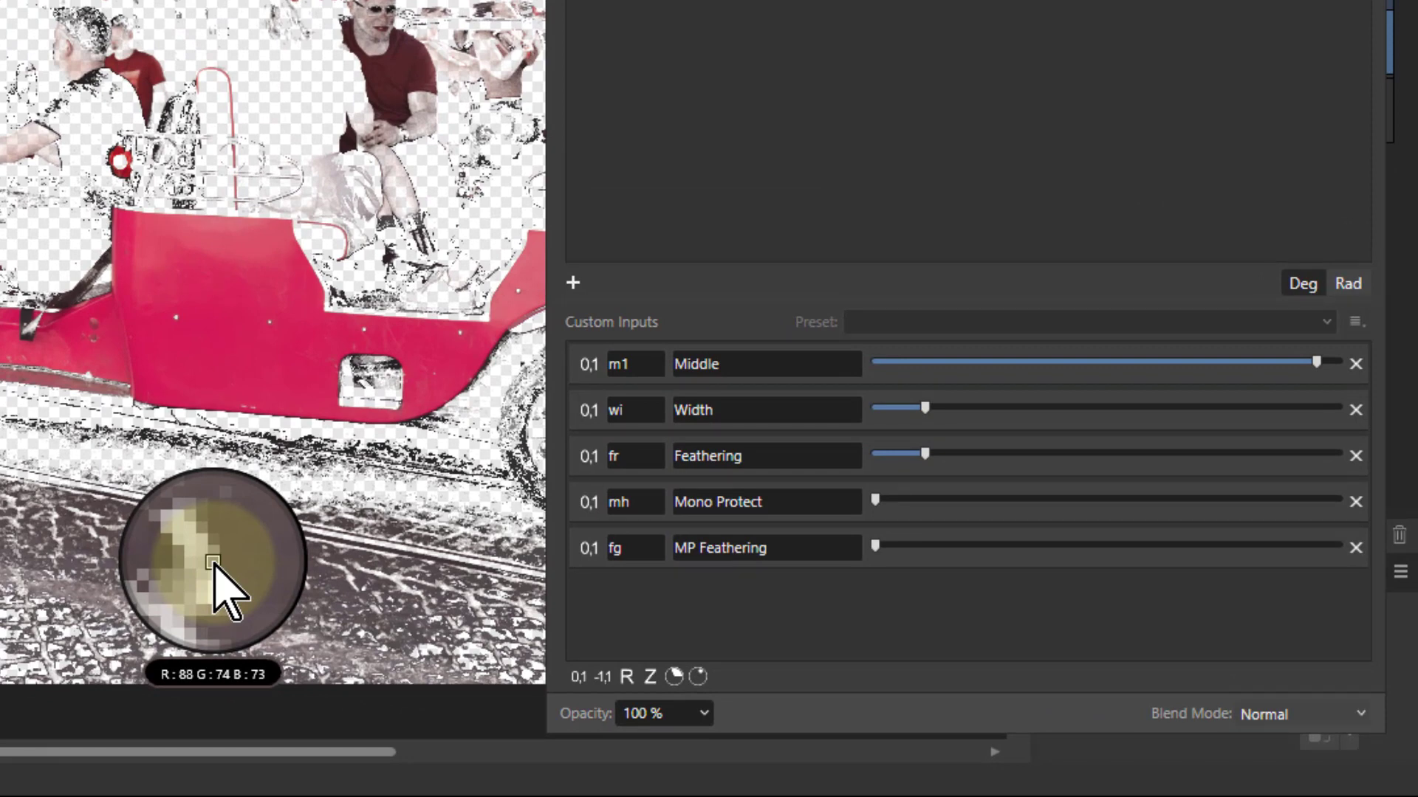
drag(214, 564, 651, 337)
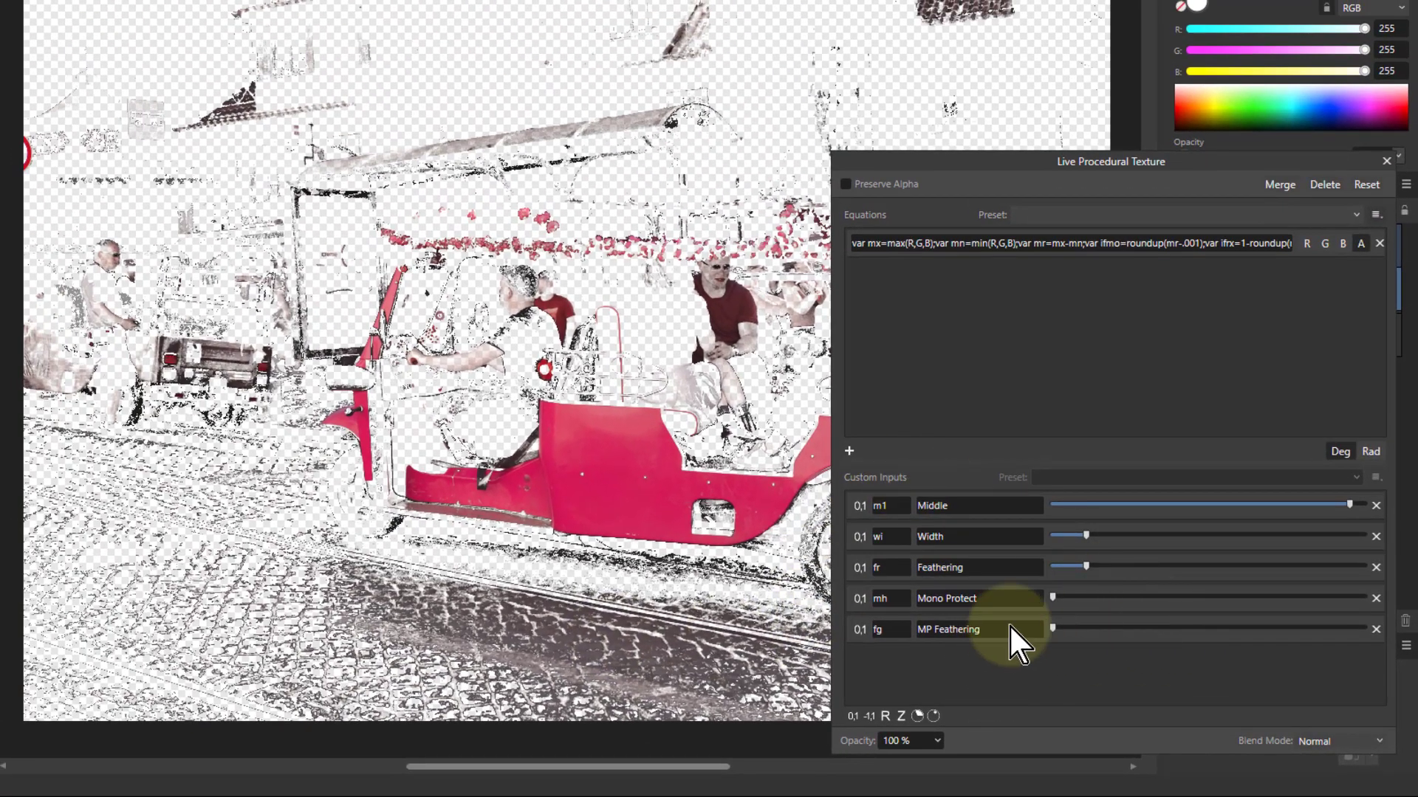
Raise Mono Protect to about two-thirds and adjust MP Feathering to remove the grey street.
drag(1053, 596, 1150, 599)
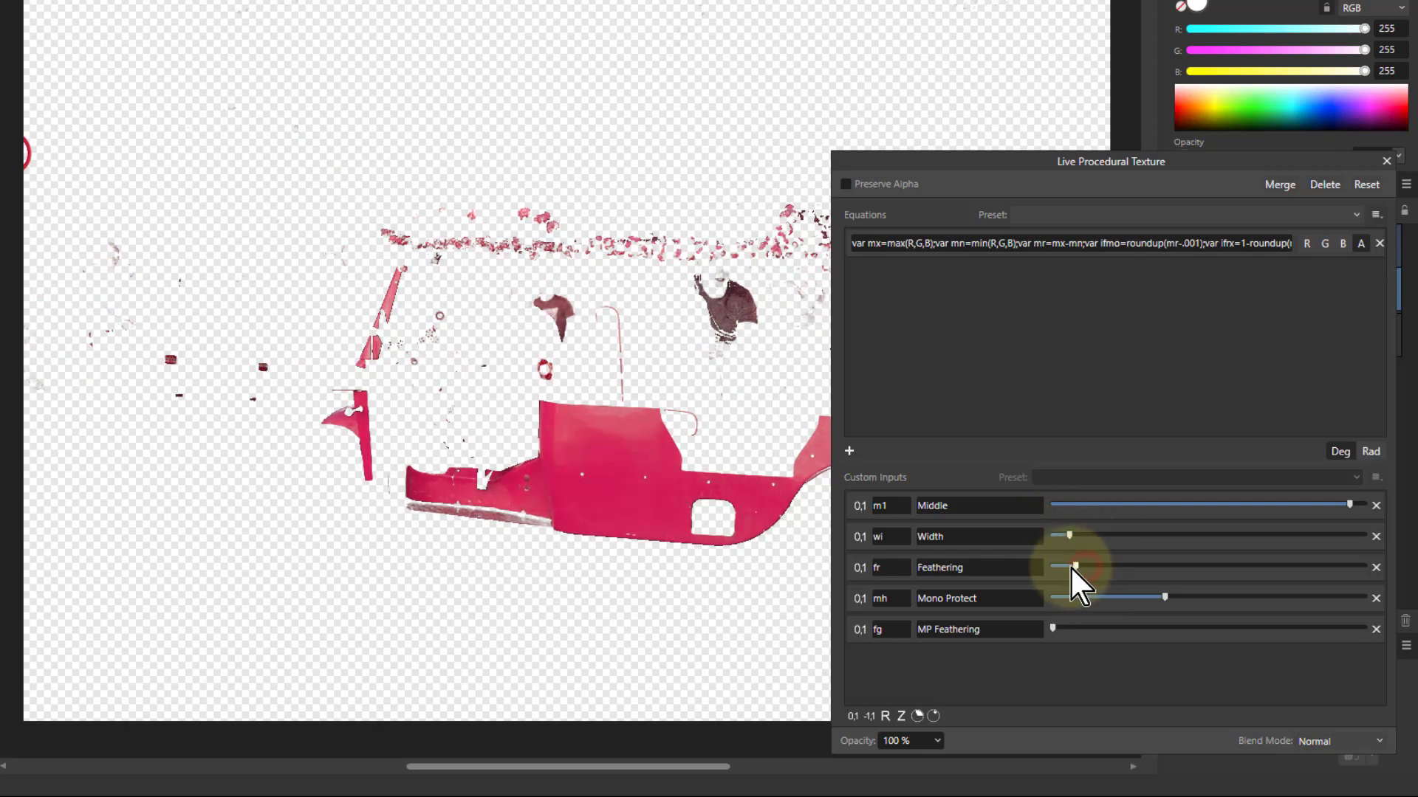
mouse_move(1064, 567)
mouse_down()
mouse_move(1100, 565)
mouse_move(1064, 567)
mouse_up()
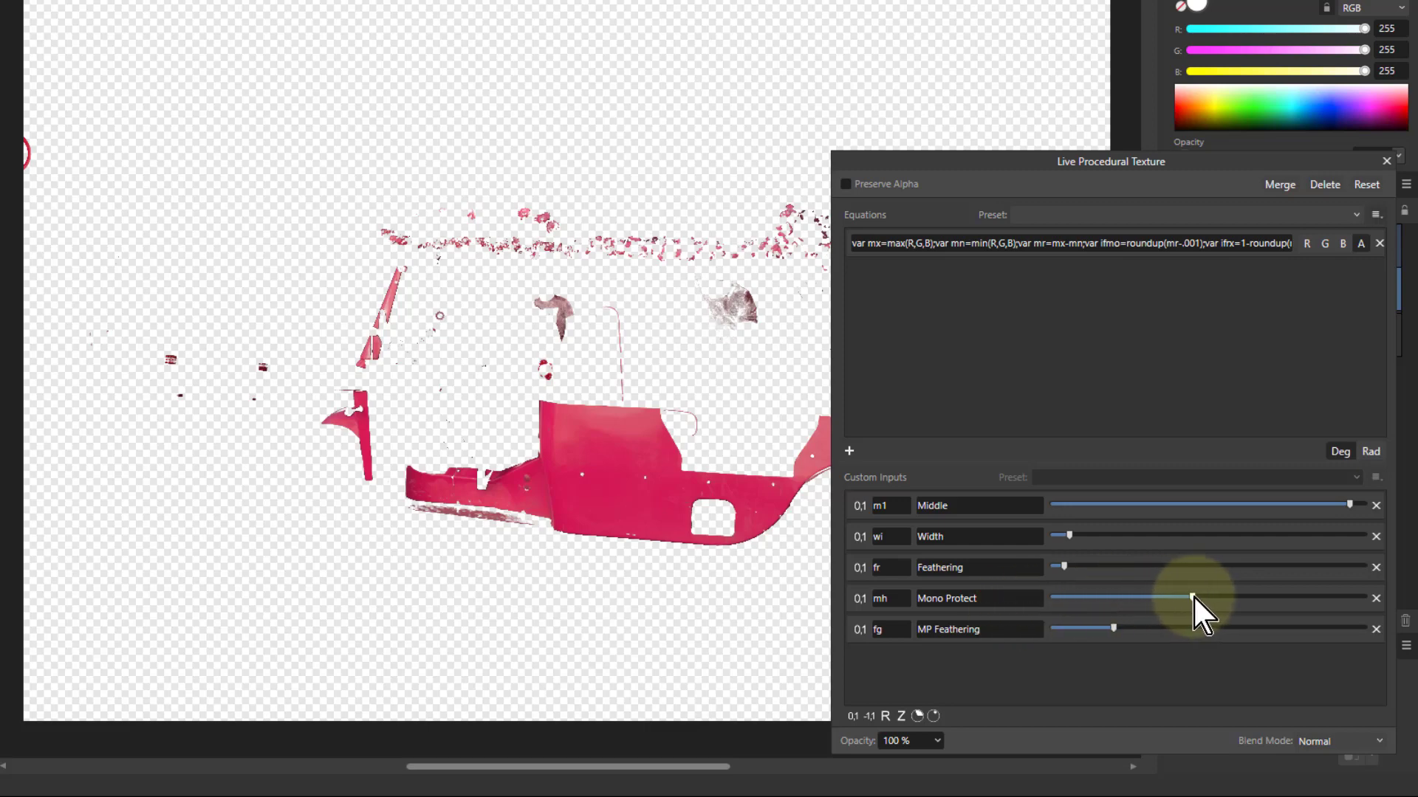
drag(1193, 596, 1251, 596)
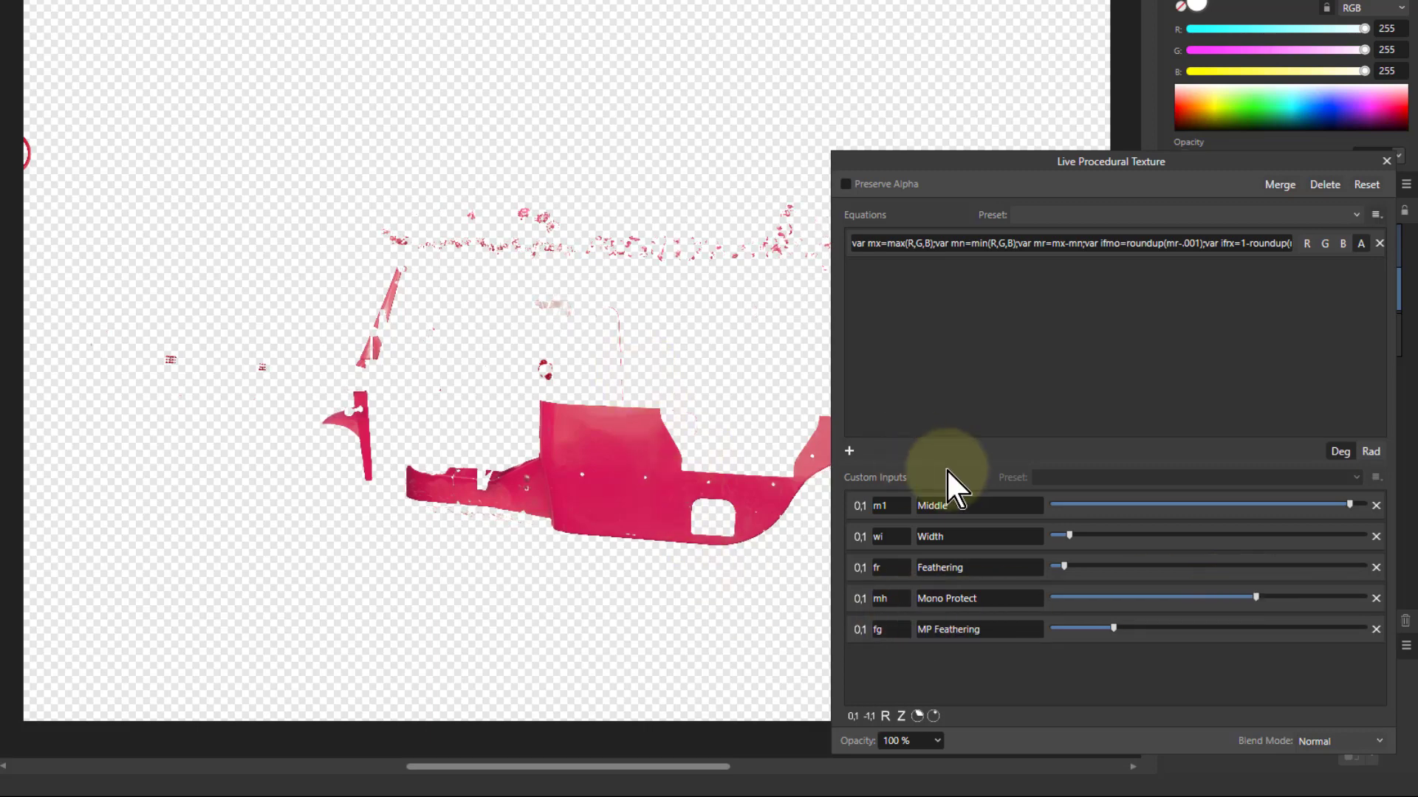
drag(1283, 155, 1218, 177)
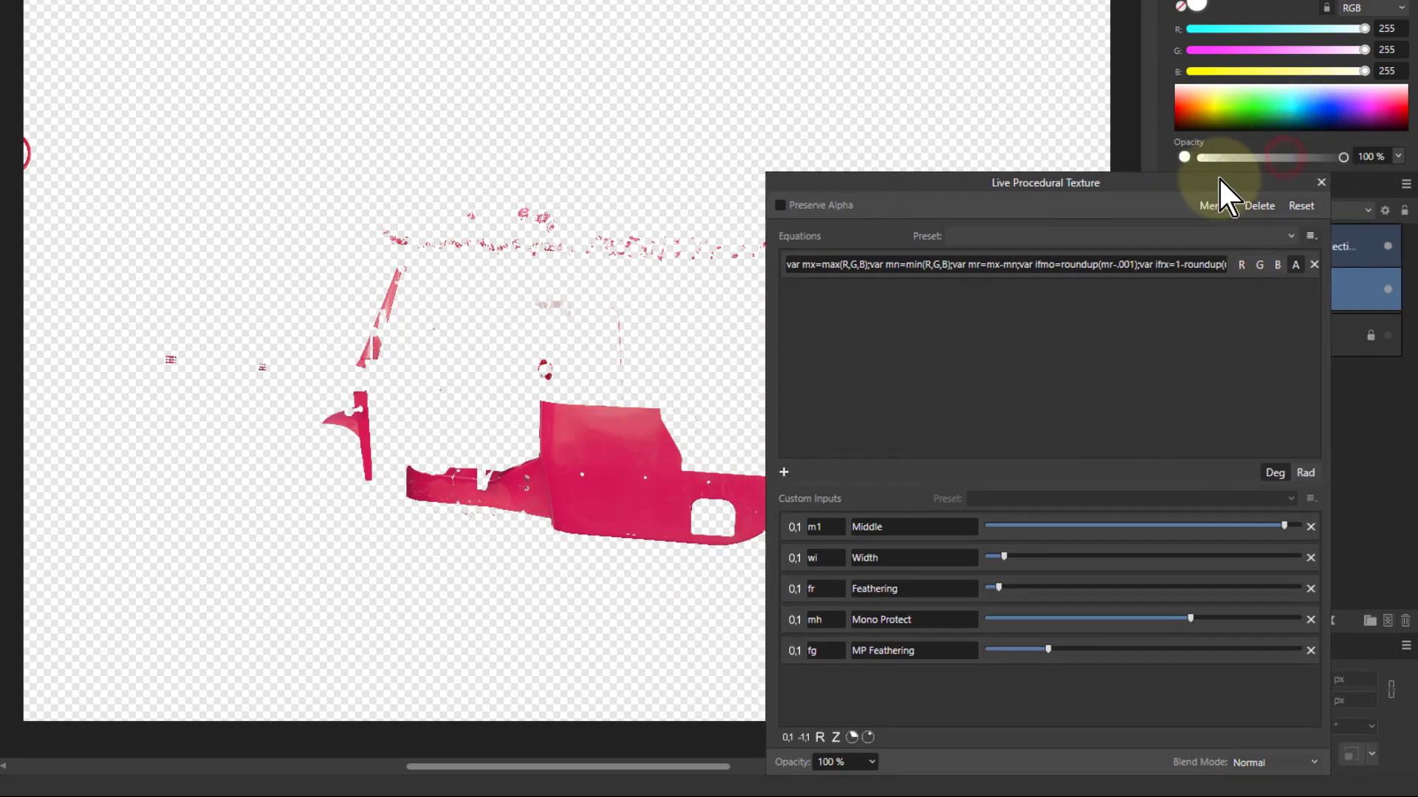
Add a Halftone live filter above the hue selection macro layer.
click(1321, 182)
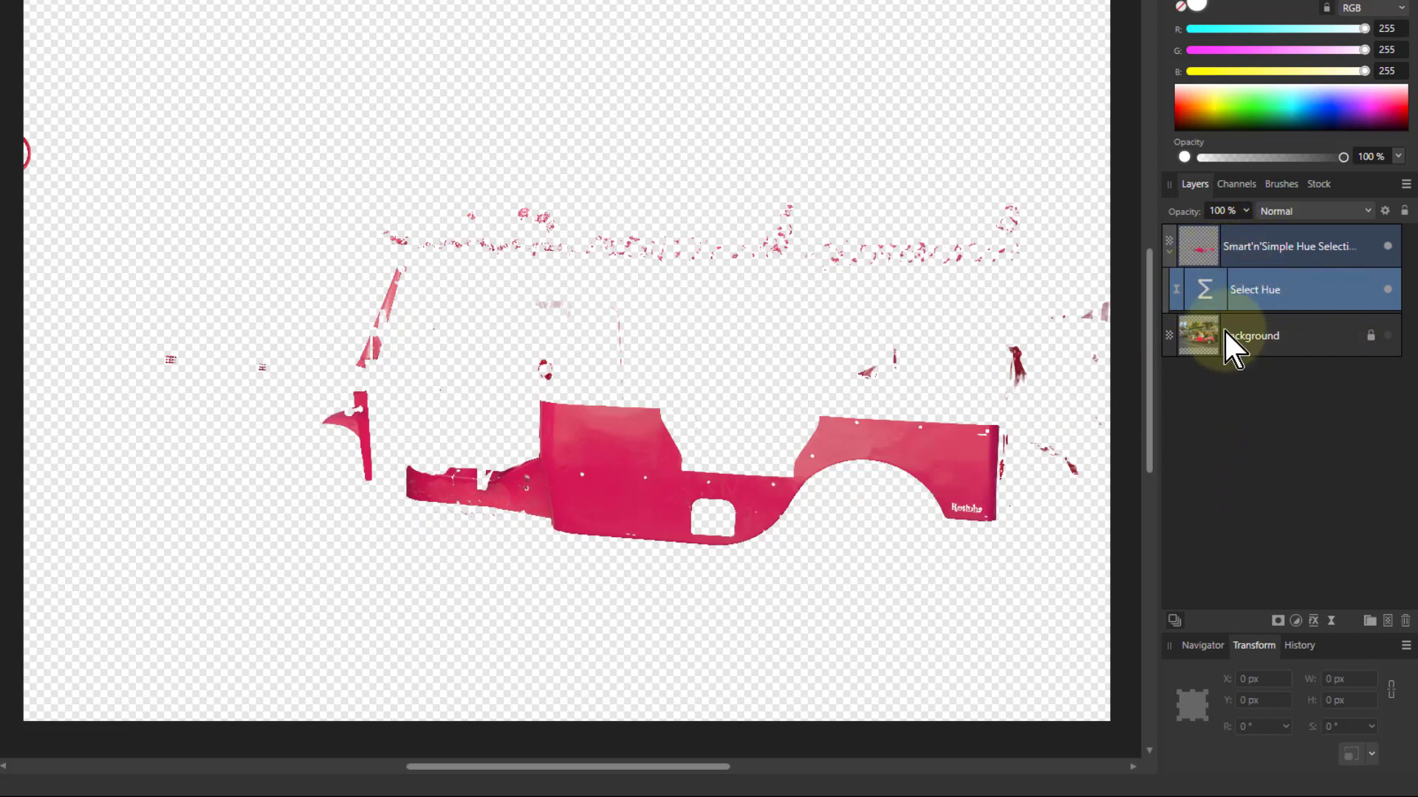
click(1210, 254)
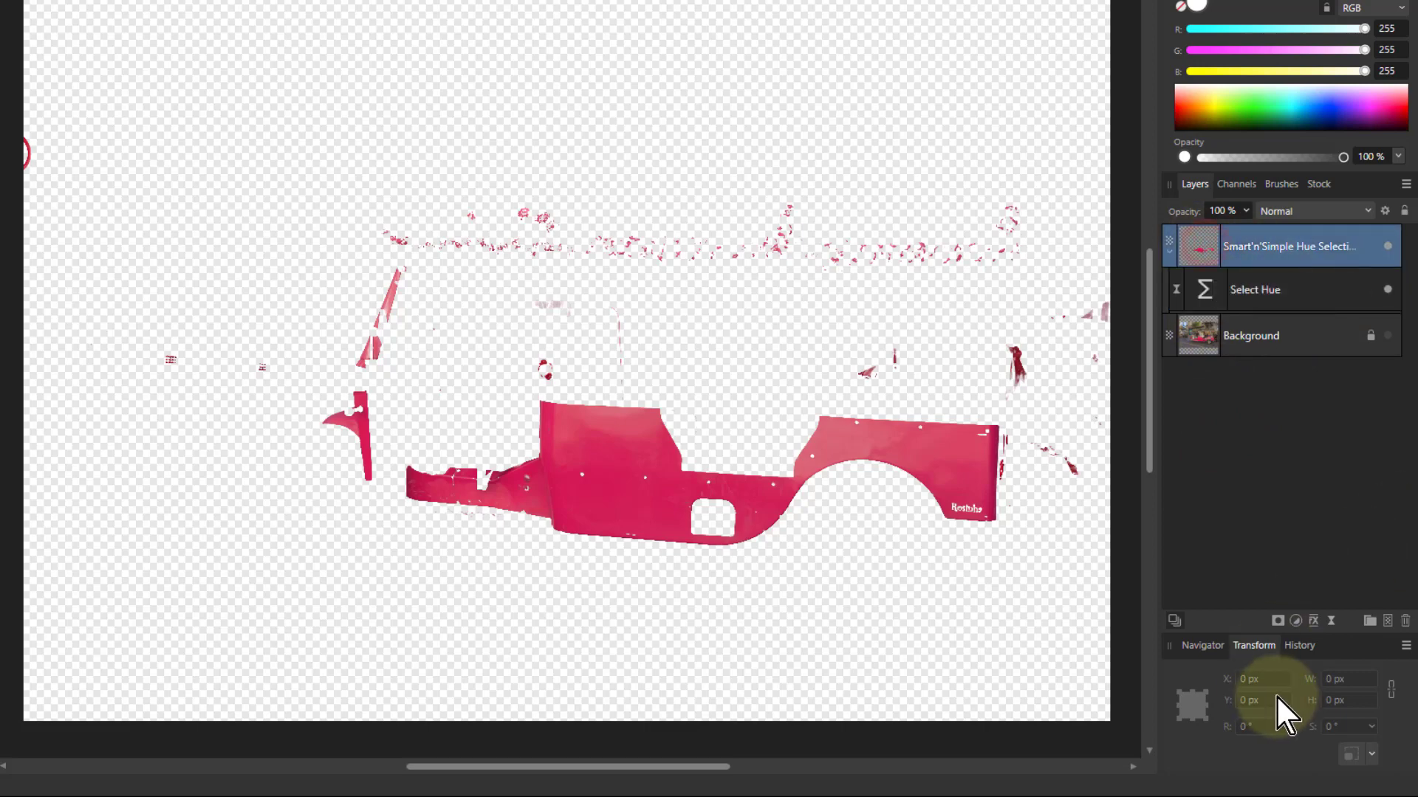
click(1333, 619)
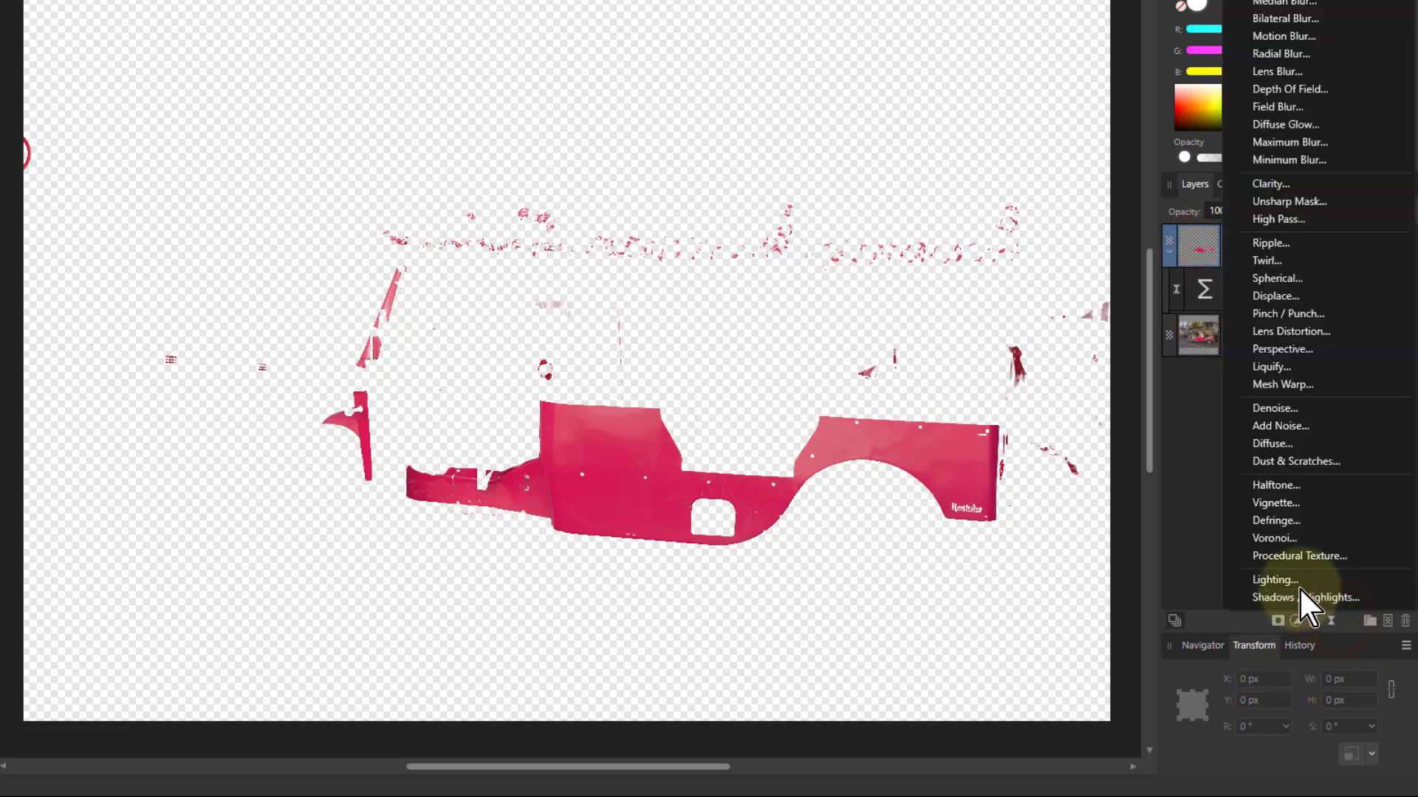
click(1269, 484)
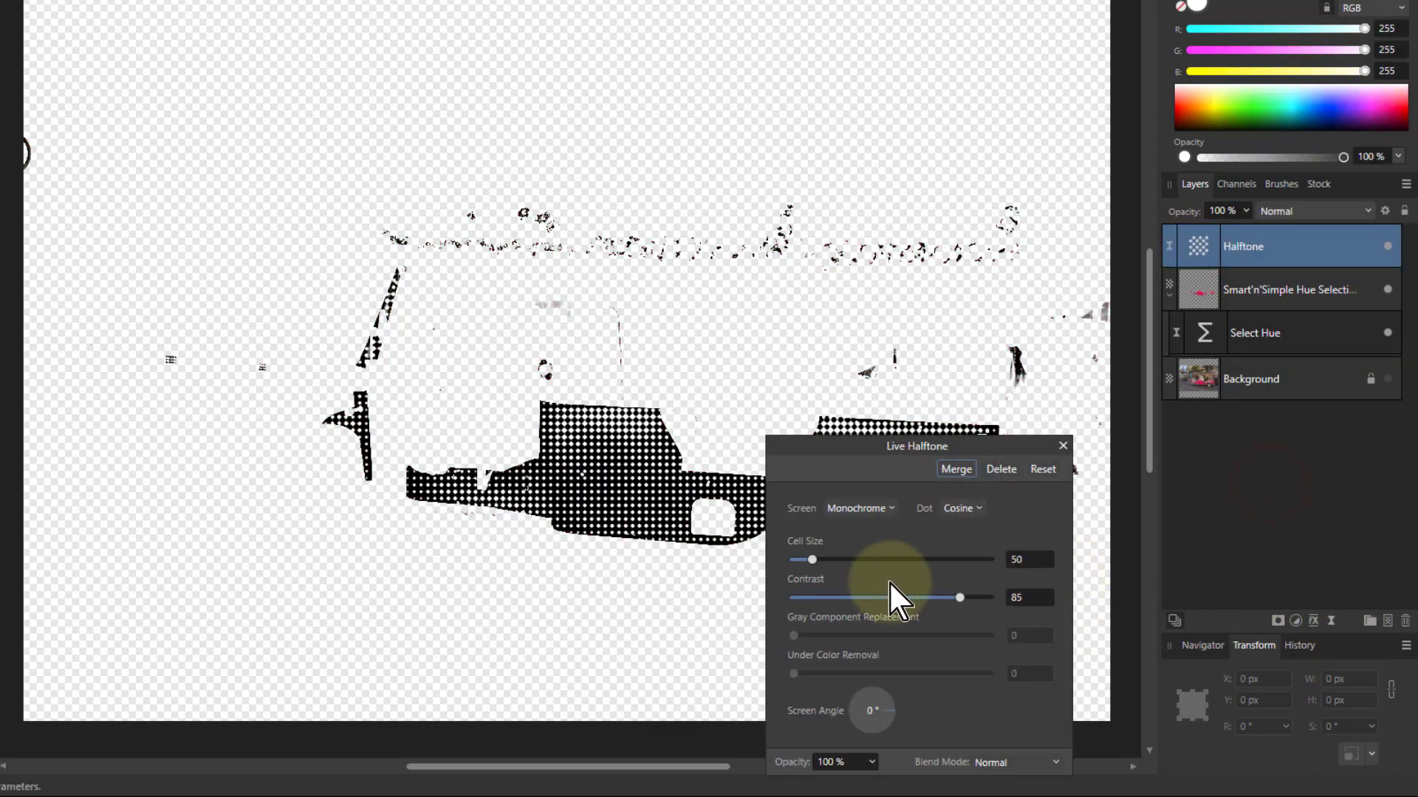
Set the halftone Screen to Color and Cell Size to about 35.498.
click(856, 508)
click(855, 536)
mouse_move(814, 562)
mouse_down()
mouse_move(832, 562)
mouse_move(804, 560)
mouse_up()
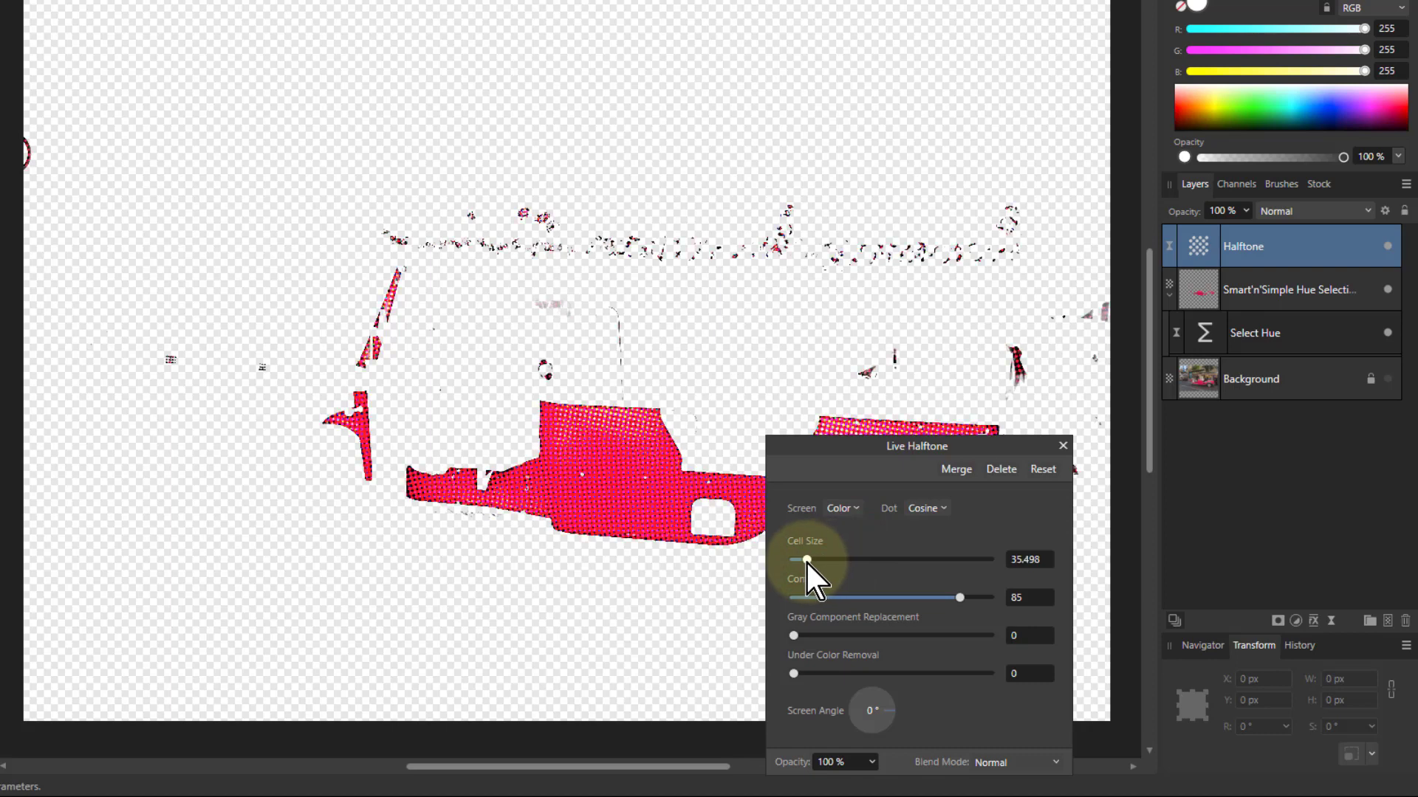
Unhide Background and place Halftone beneath the hue selection group, dotting only the pink body.
click(1389, 379)
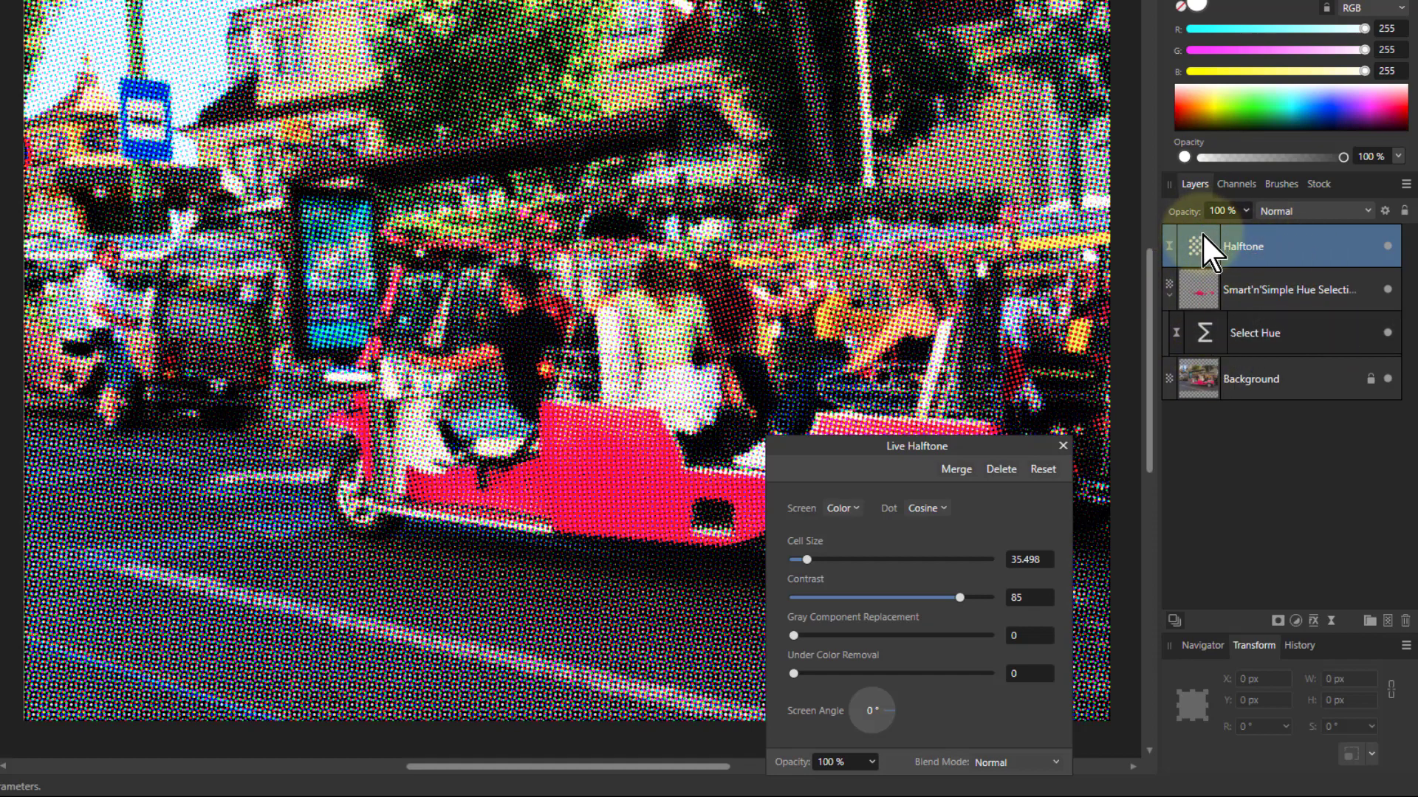
drag(1202, 232, 1202, 279)
click(1063, 446)
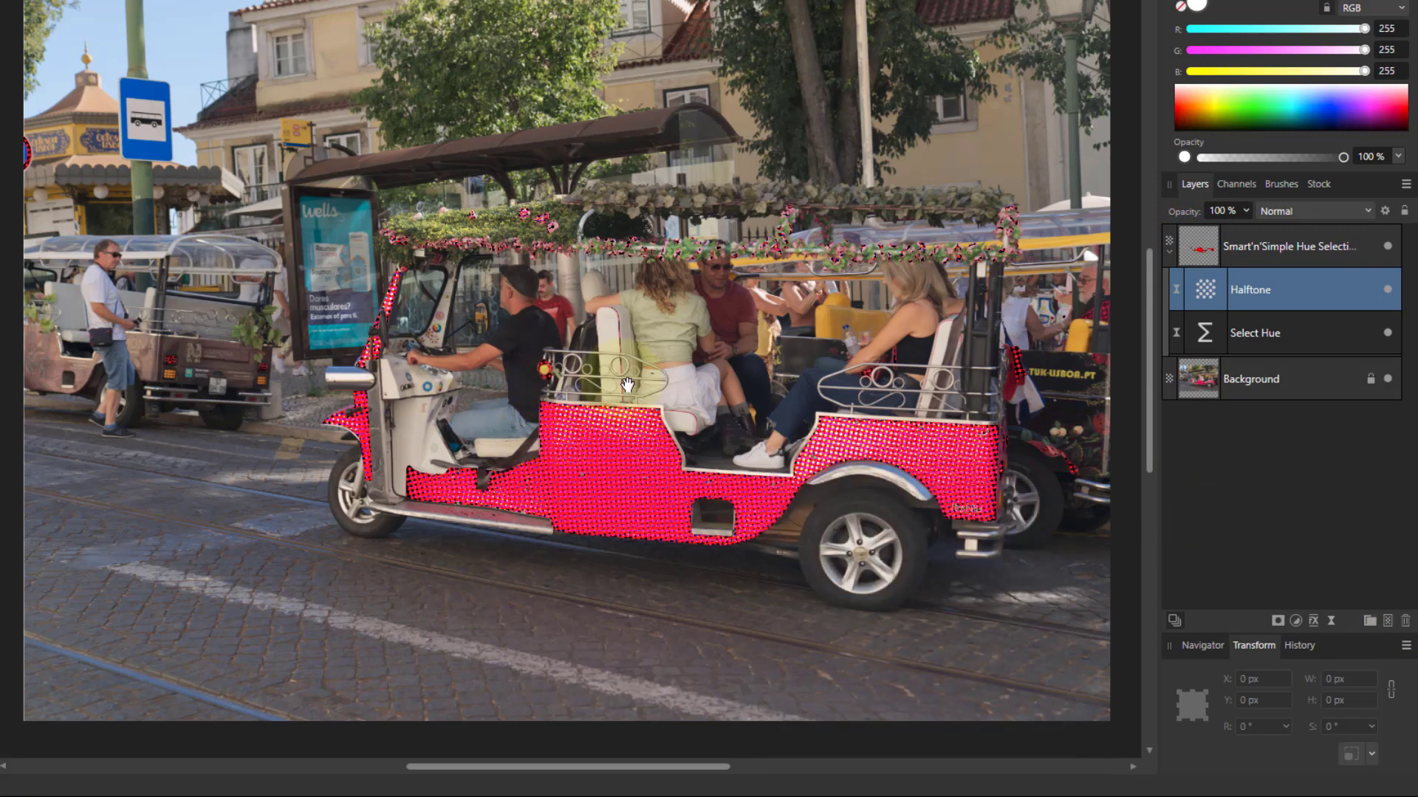
drag(1214, 266, 1189, 245)
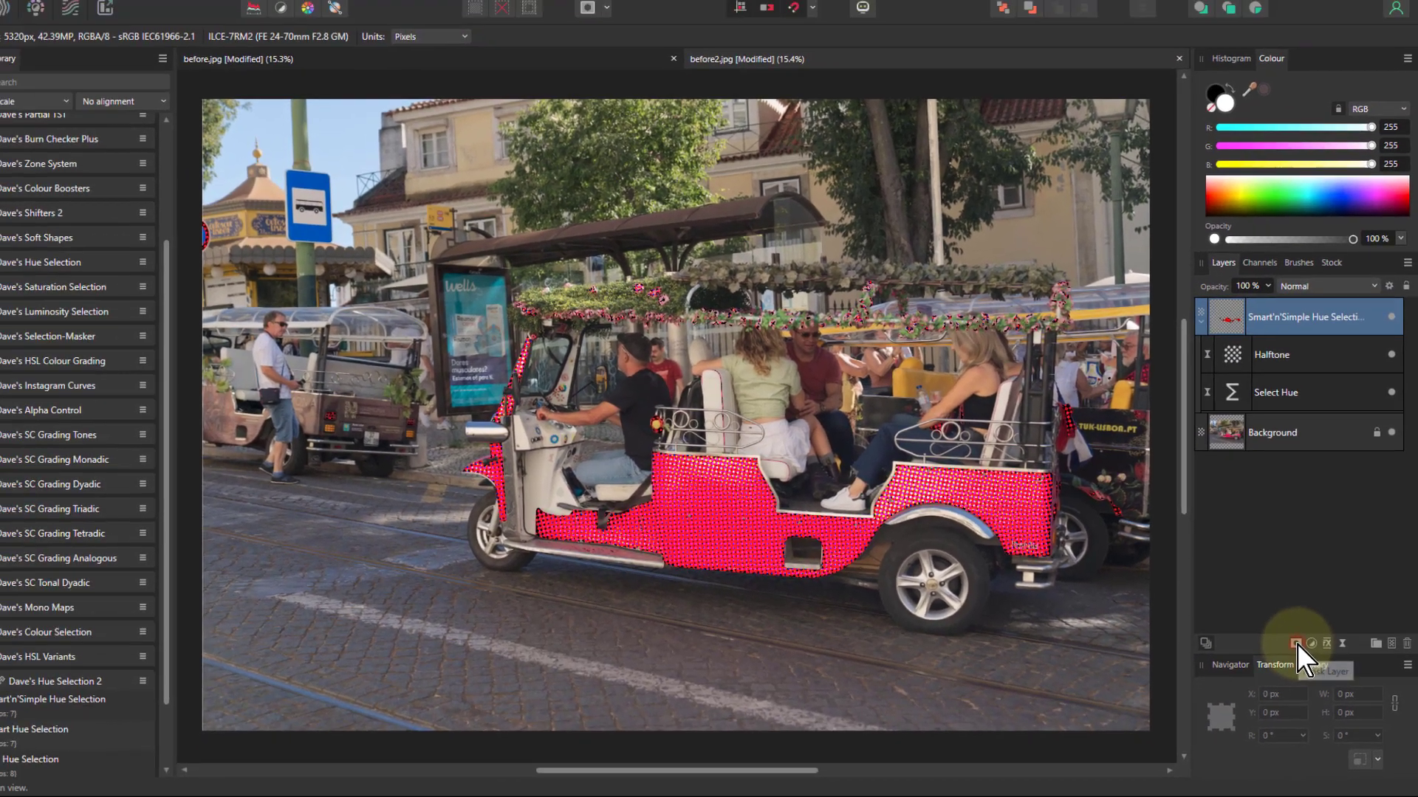
Mask the hue selection and paint black over the roof garland to remove its dots.
click(1278, 621)
click(1285, 665)
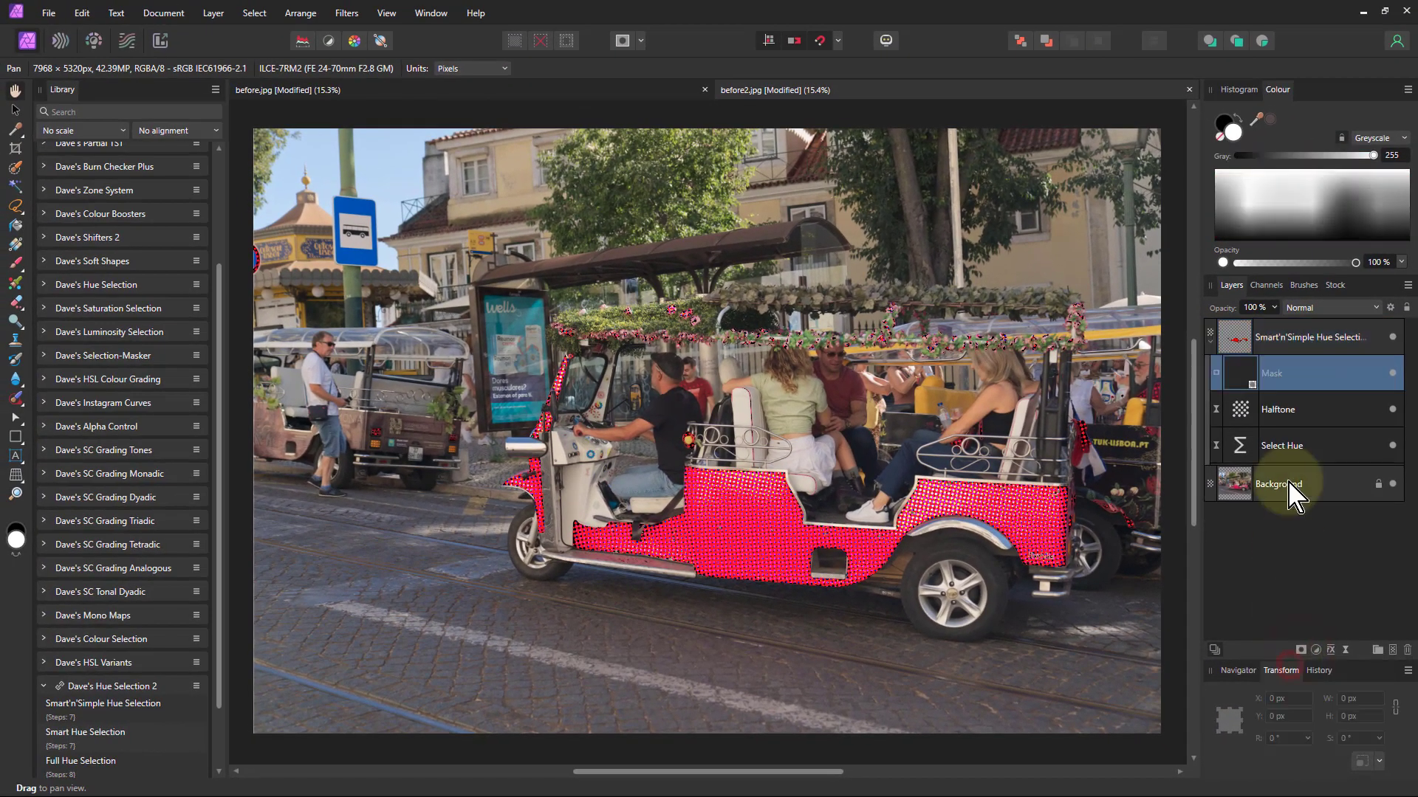
click(15, 262)
click(17, 535)
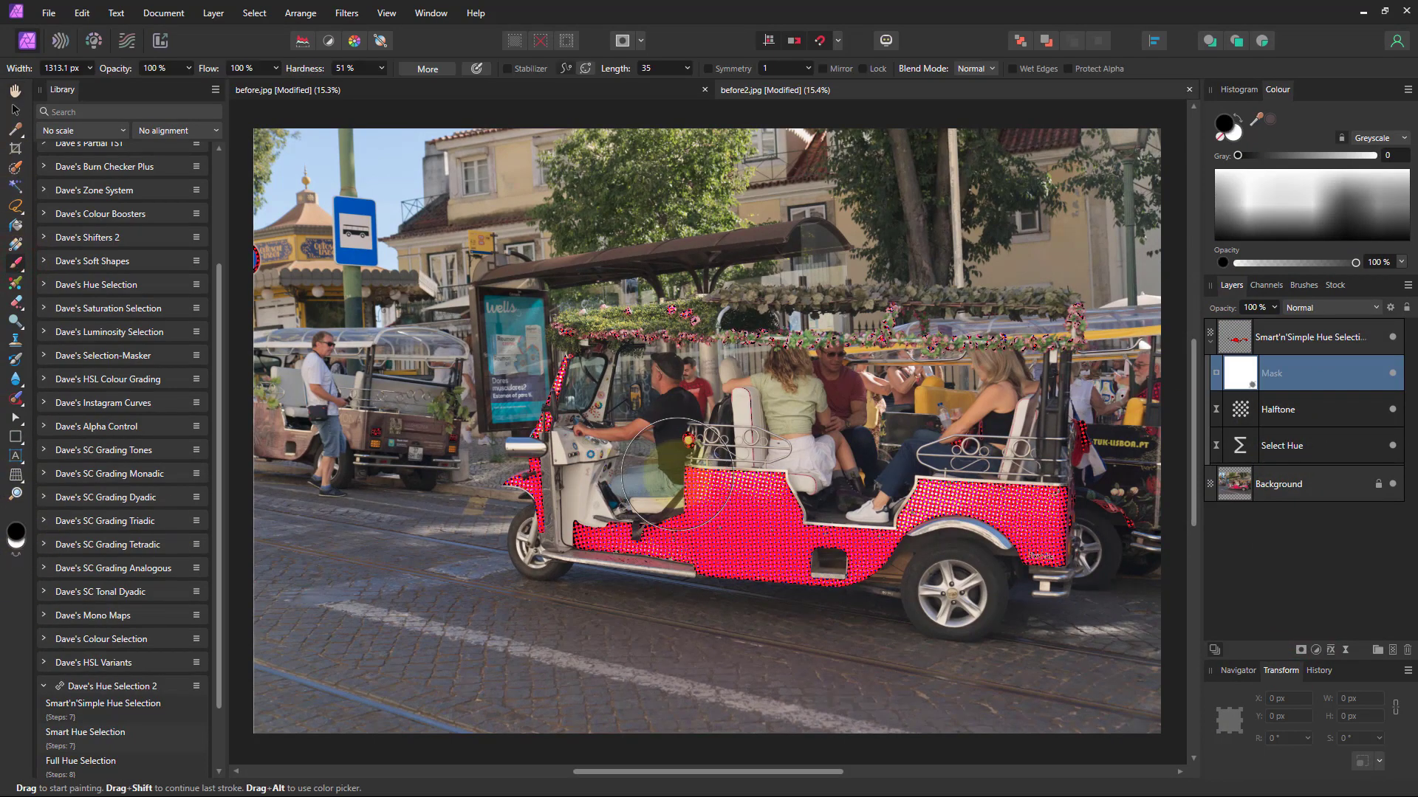
mouse_move(825, 337)
mouse_down()
mouse_move(1069, 346)
mouse_move(1004, 319)
mouse_move(1056, 349)
mouse_move(1088, 347)
mouse_move(1080, 318)
mouse_up()
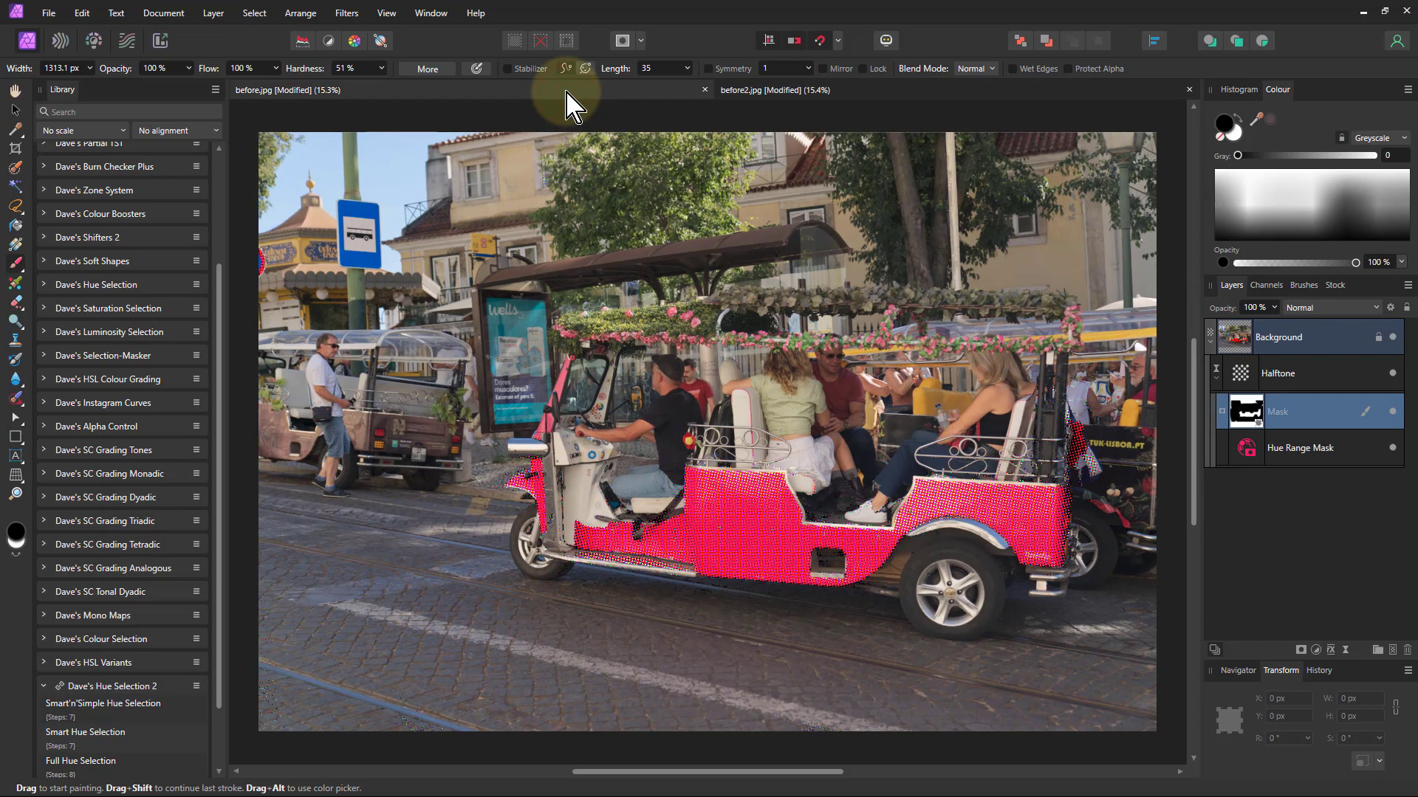
click(791, 92)
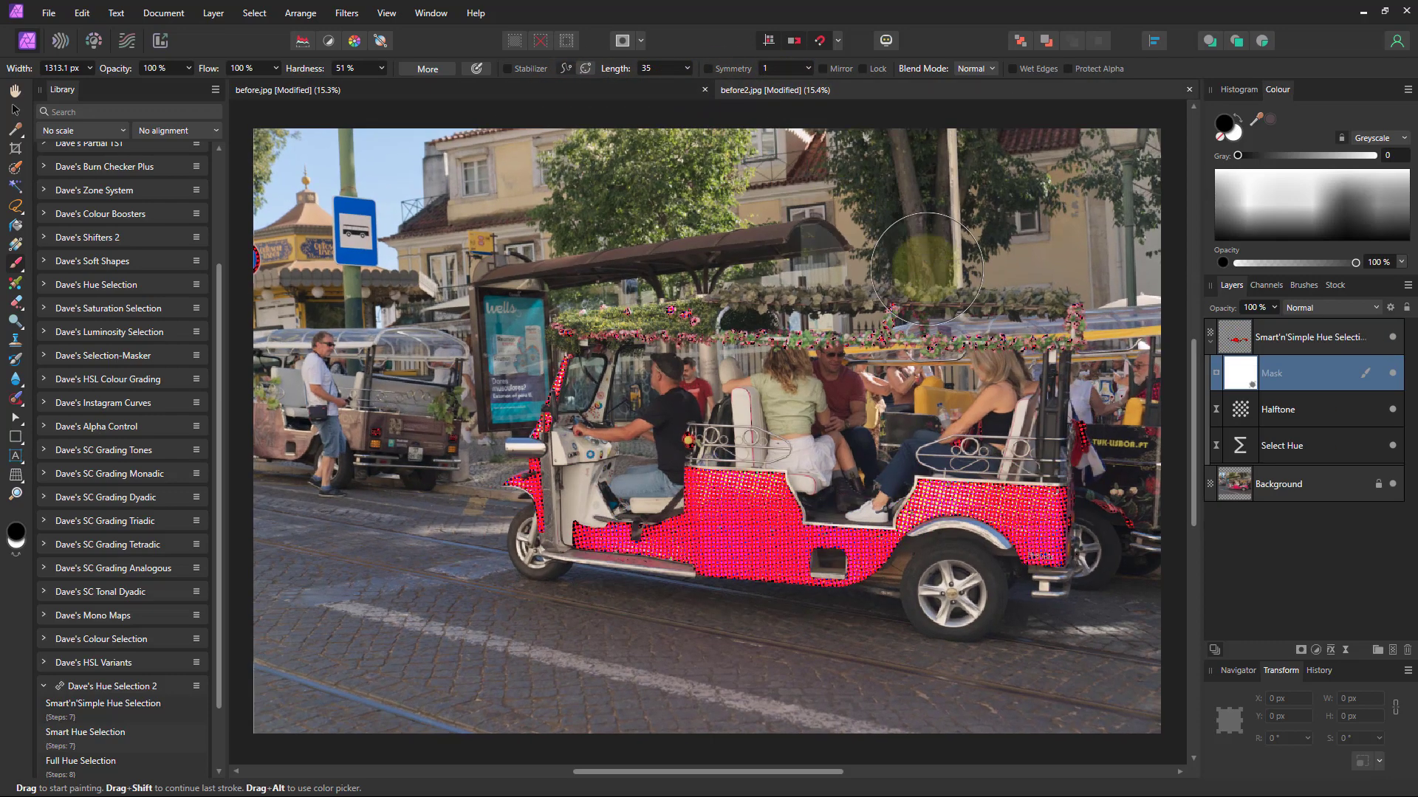